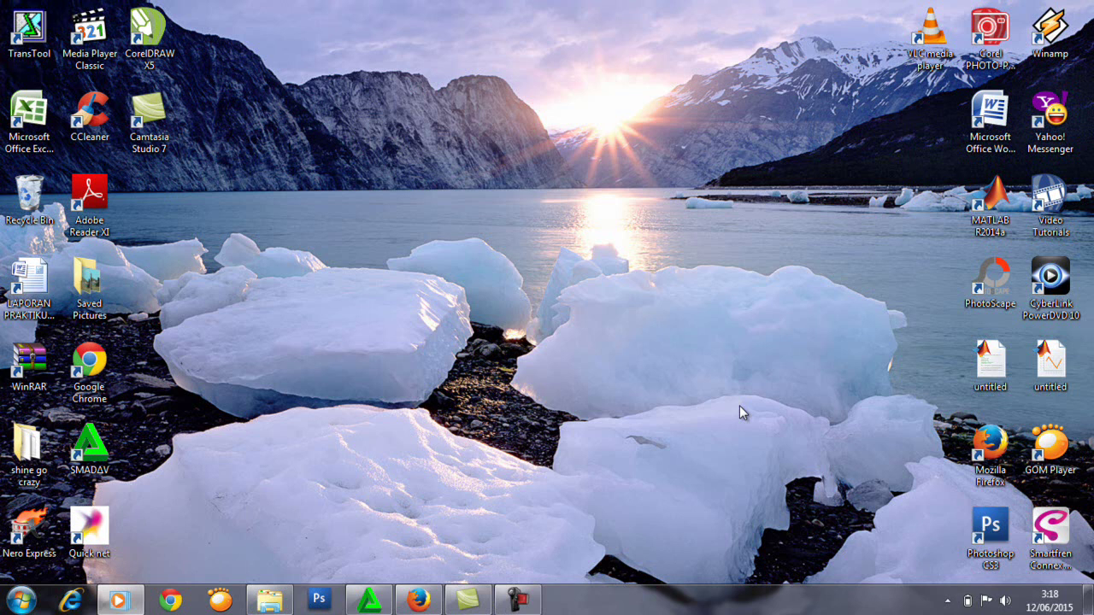
- Launch MATLAB R2014a and start GUIDE with the guide command
click(1007, 203)
double_click(1007, 204)
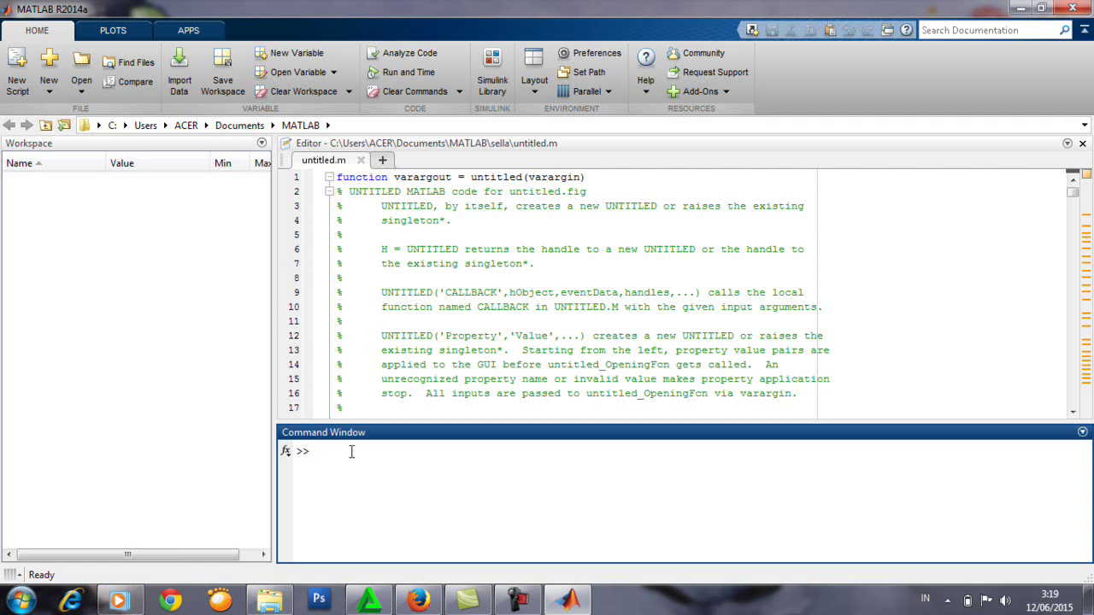
text(guide)
key(Return)
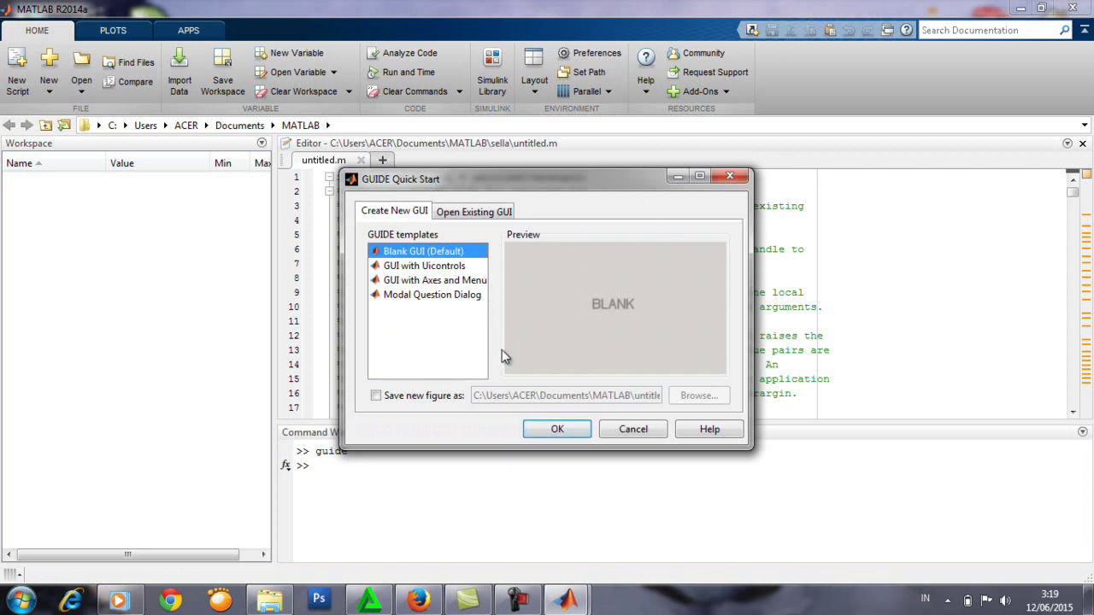
- Create a maximized blank GUI and place a static text of about 401 by 101 pixels along the upper edge of the canvas
click(547, 430)
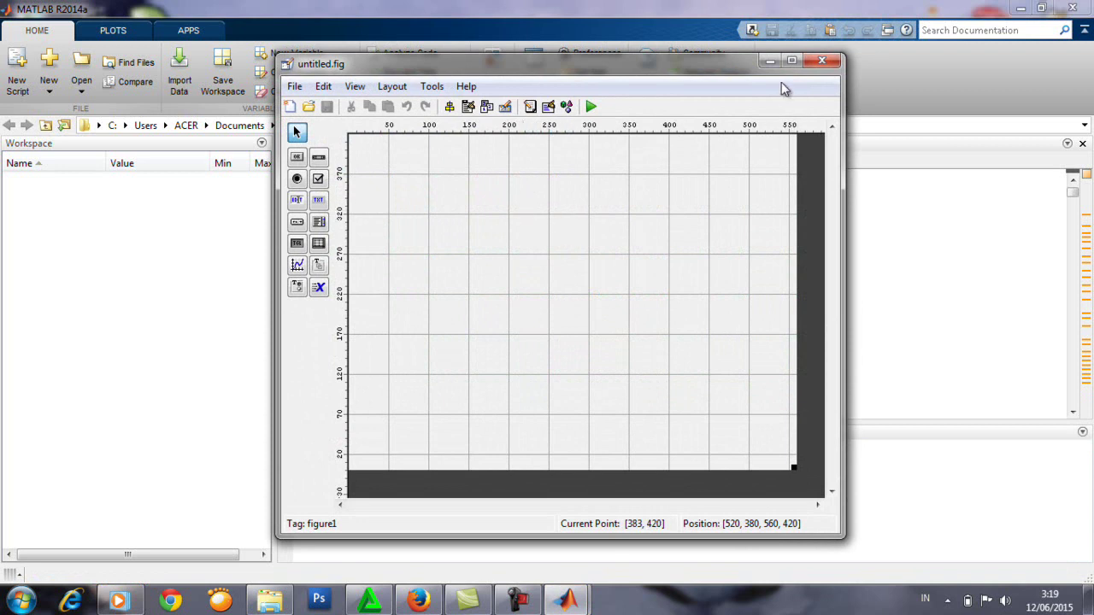
click(792, 61)
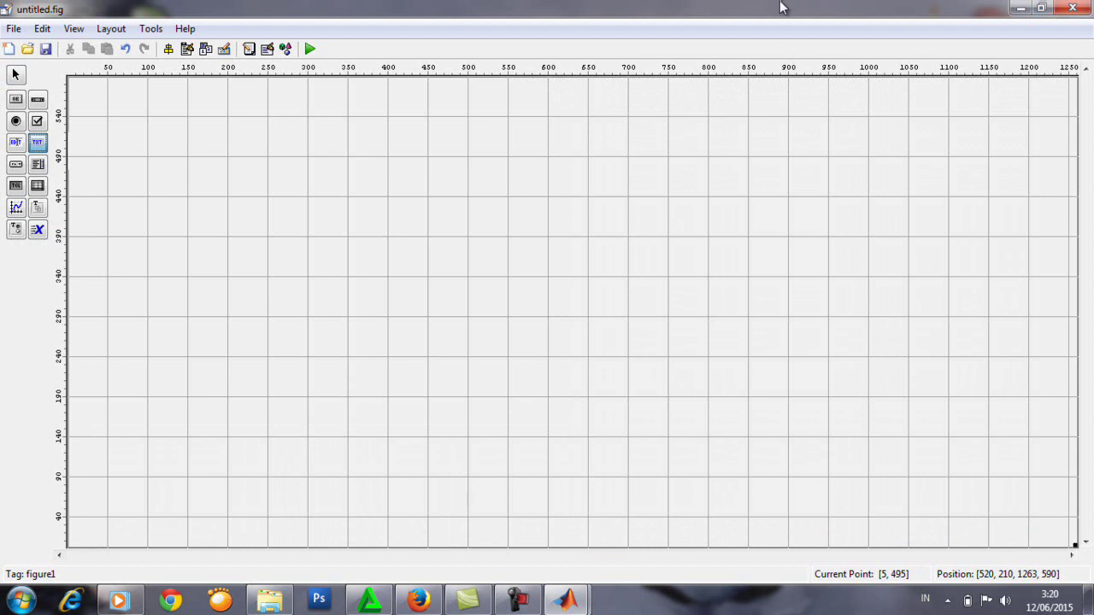
click(37, 144)
drag(307, 76, 628, 157)
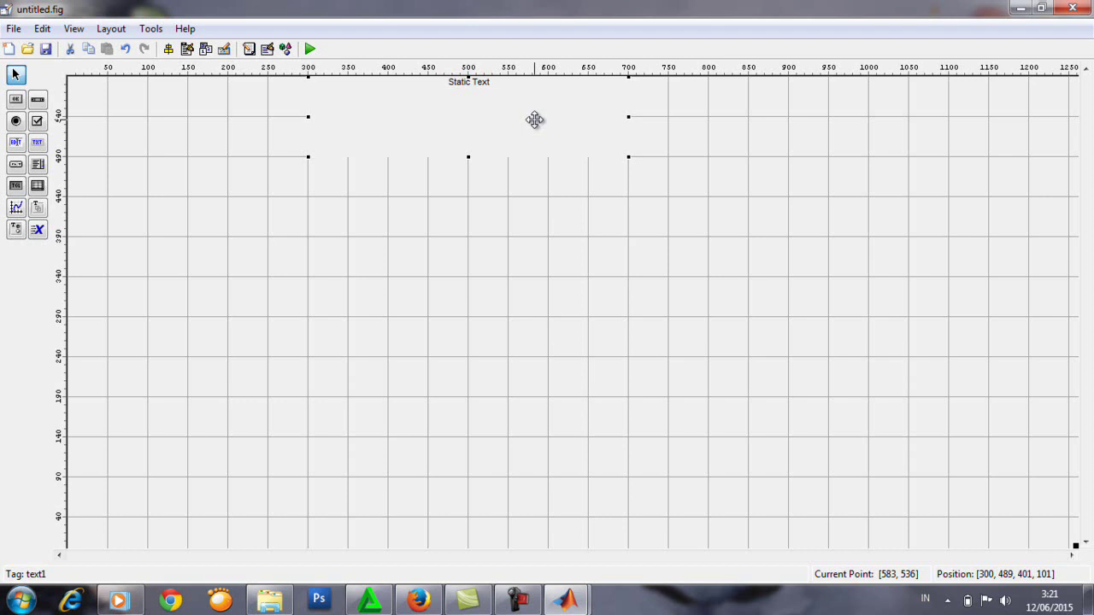
- Set the static text's background color to black
double_click(534, 120)
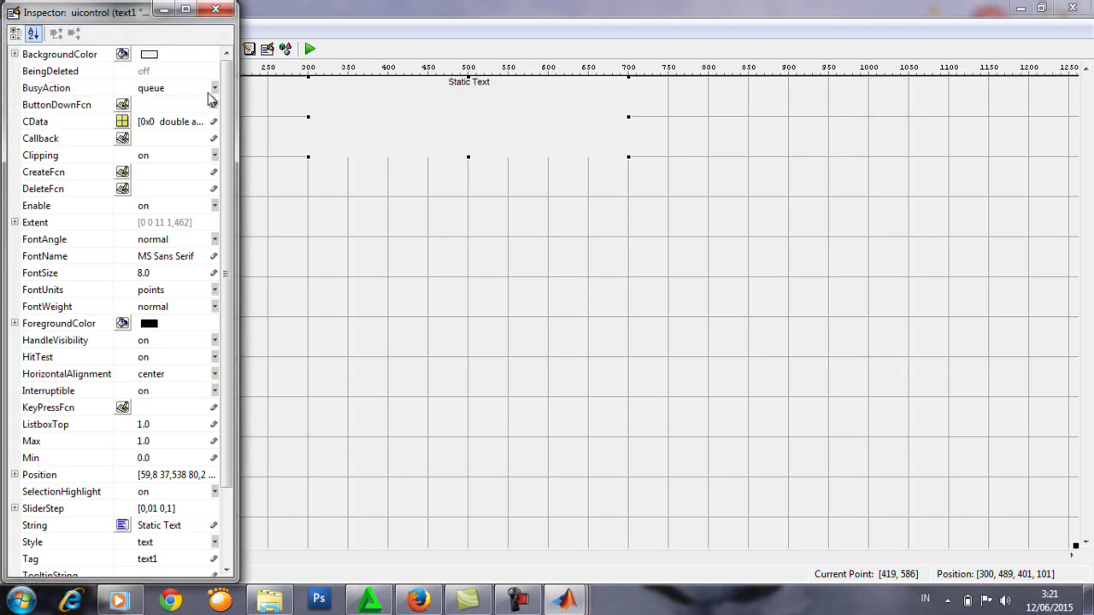
click(146, 55)
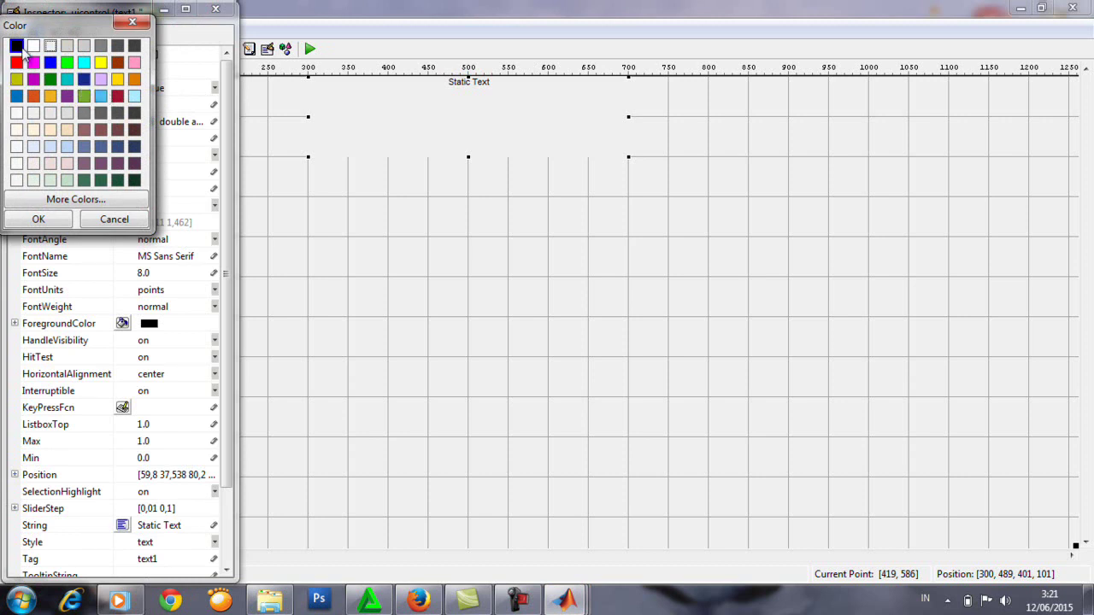
click(39, 220)
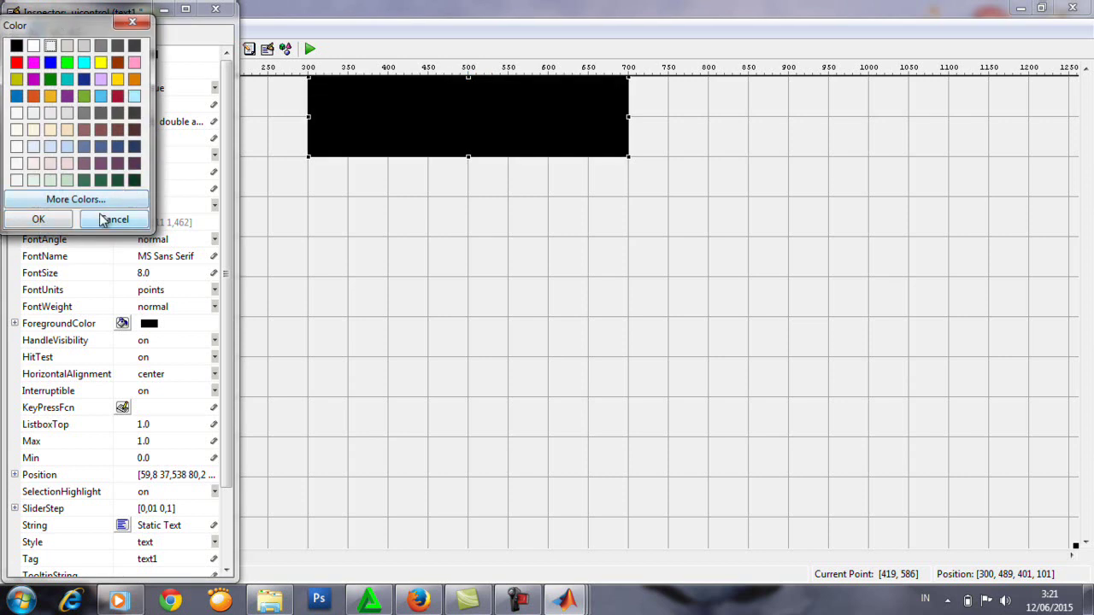
click(100, 219)
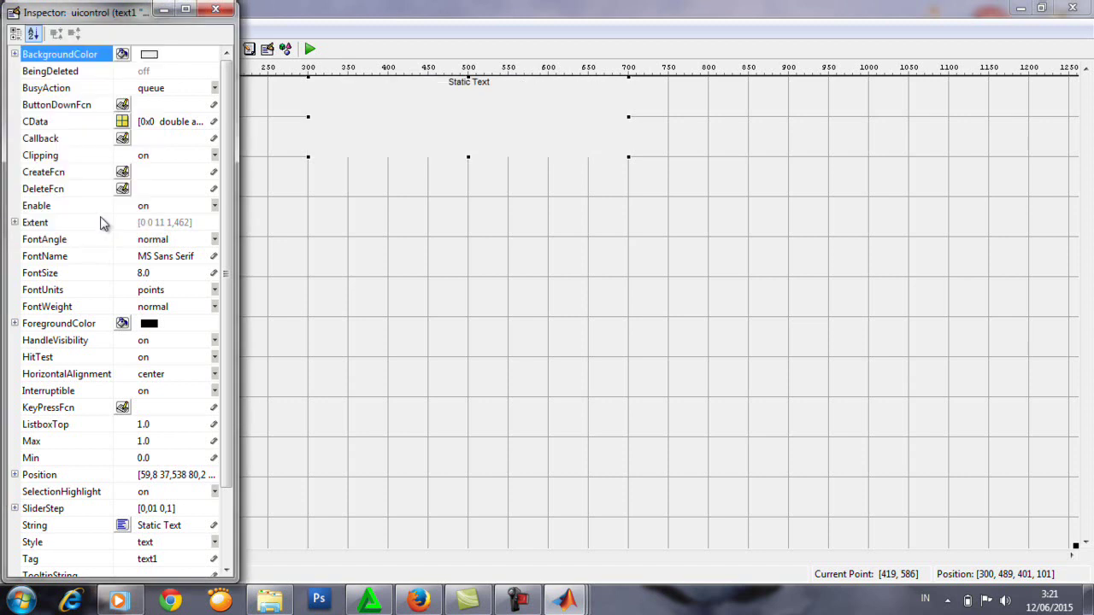
click(131, 65)
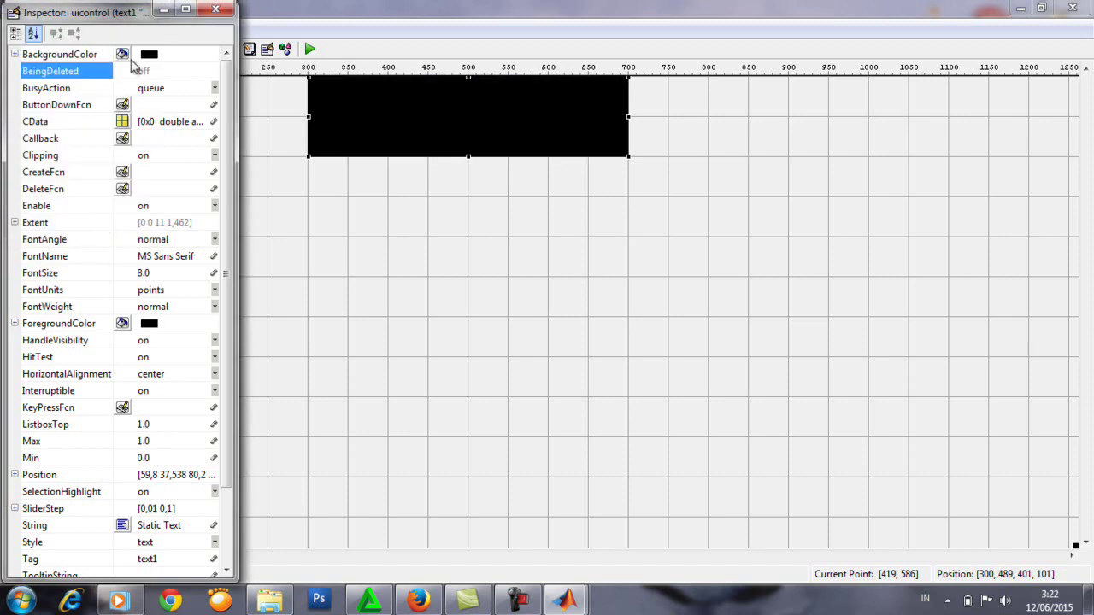
- Set the static text's font size to 18
click(158, 274)
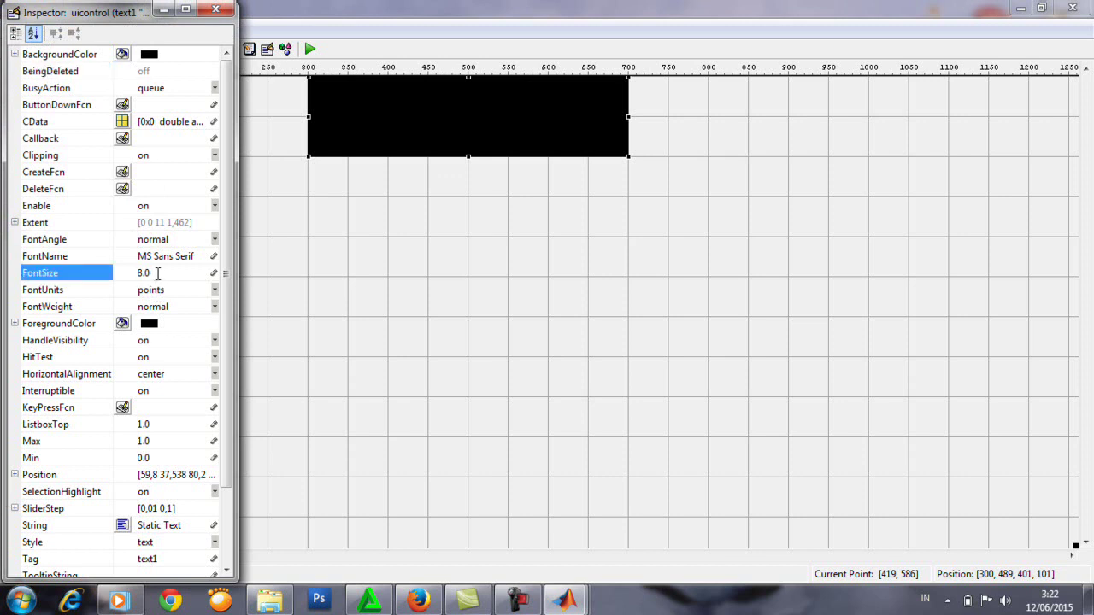
key(BackSpace)
key(BackSpace)
key(BackSpace)
text(18)
- Set the static text's foreground color to red
click(154, 332)
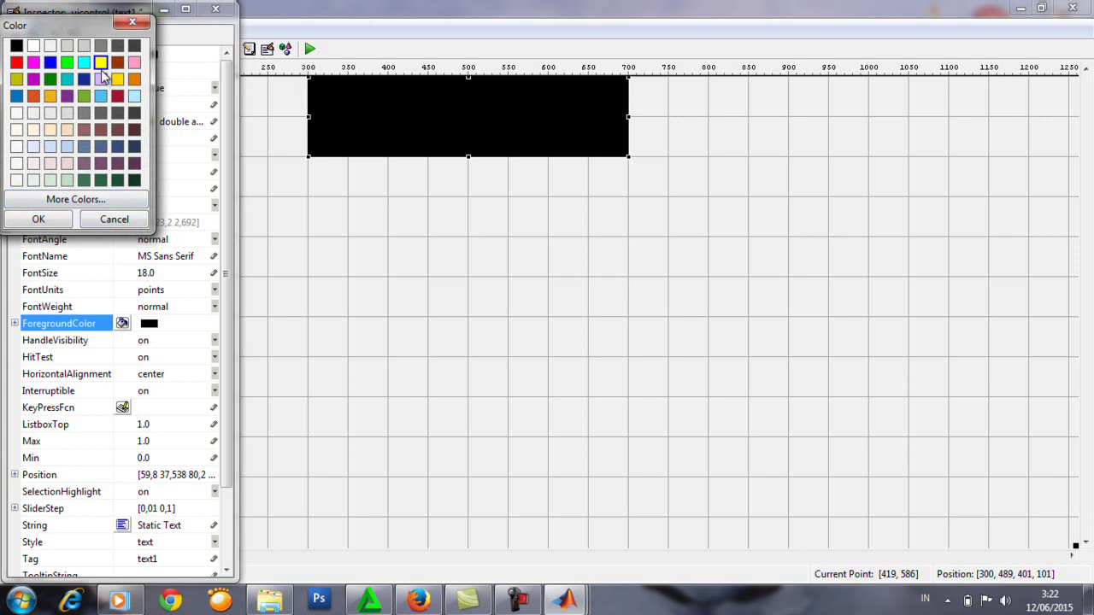
click(17, 66)
click(38, 219)
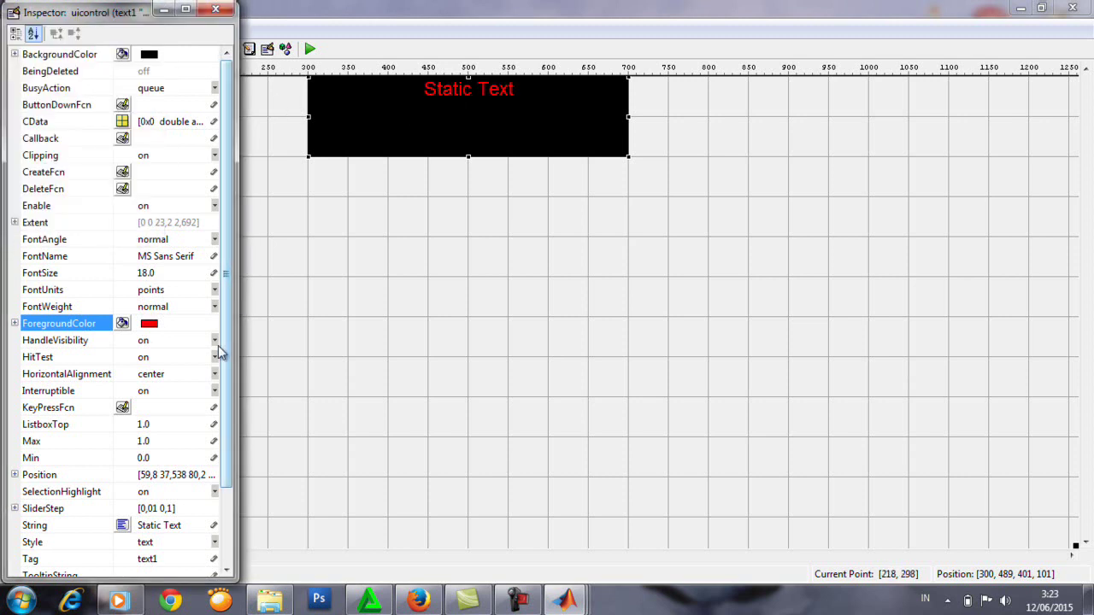
- Replace the static text's string with the two lines "TUGAS 4. FISIKA DASAR" and "GERAK PERABOLA", and close the property inspector
drag(224, 351, 225, 394)
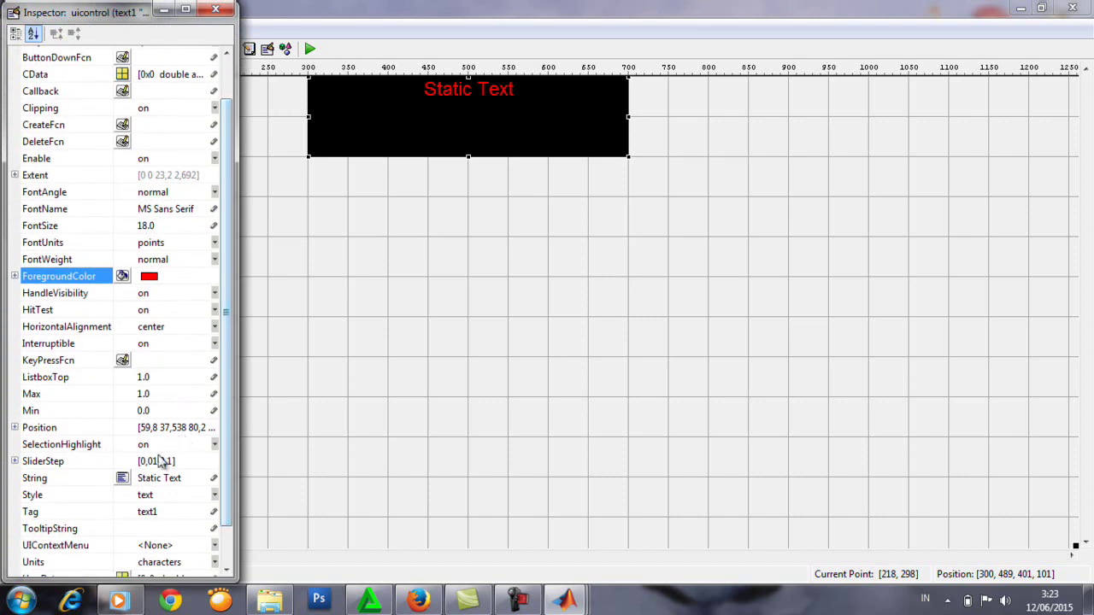
click(122, 478)
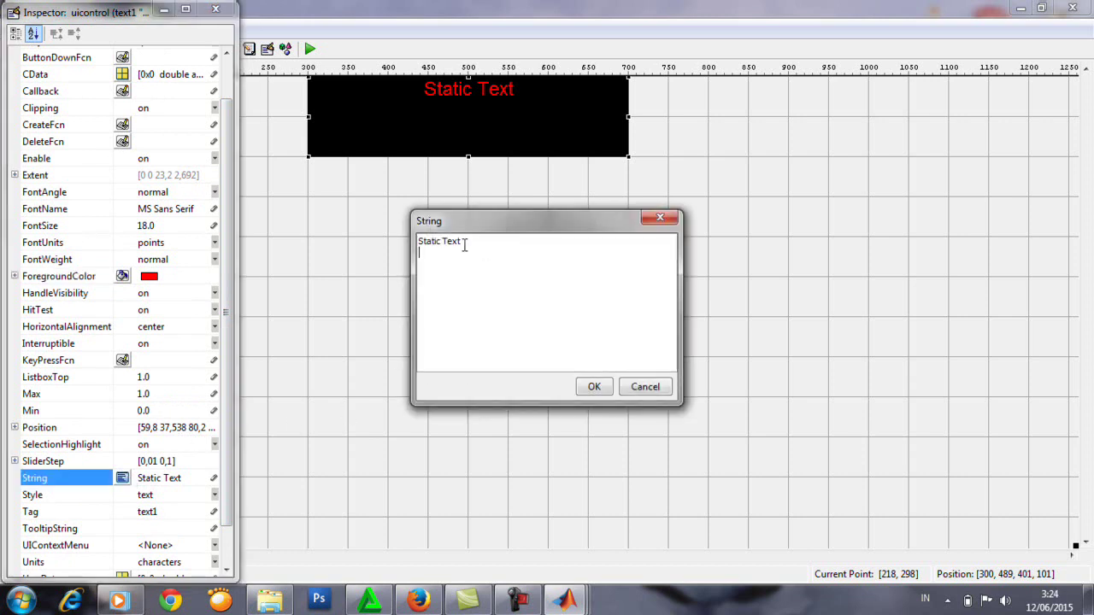
key(BackSpace)
key(BackSpace)
key(BackSpace)
key(BackSpace)
key(BackSpace)
key(BackSpace)
key(BackSpace)
key(BackSpace)
key(BackSpace)
key(BackSpace)
key(BackSpace)
text(t)
text(TUGAS 4)
text(. FISIKA)
text( DASA)
text(R)
text(GERA)
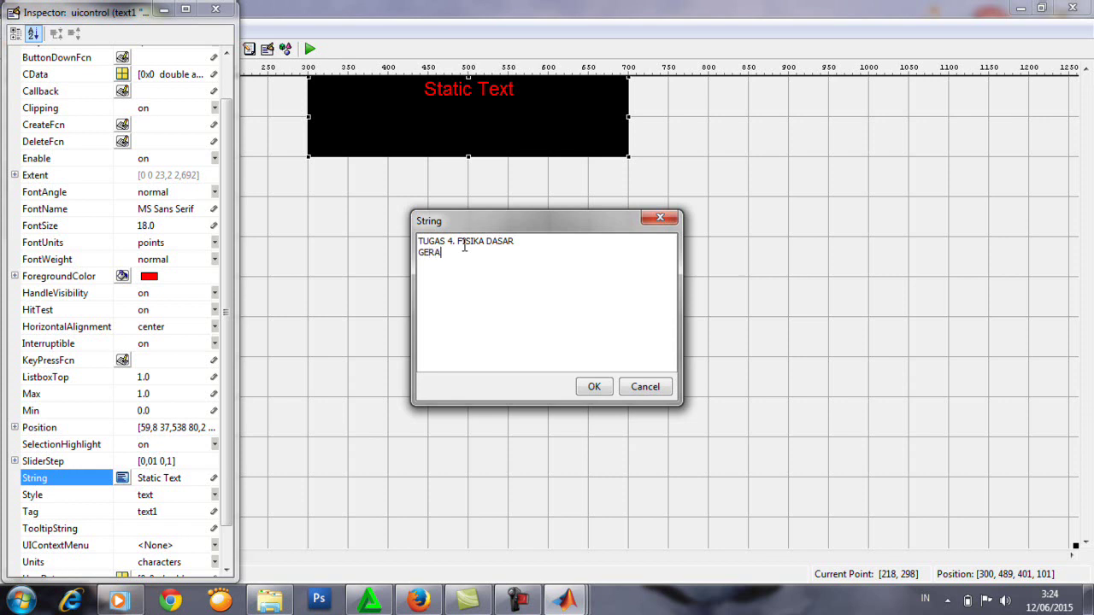
text(K PERABOLA)
click(590, 389)
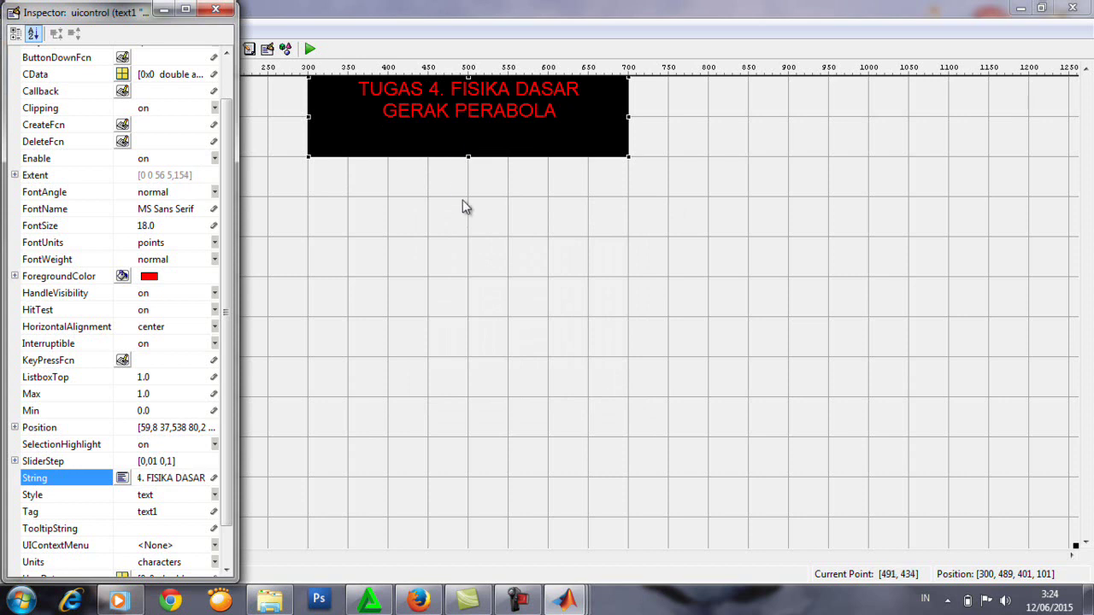
click(212, 10)
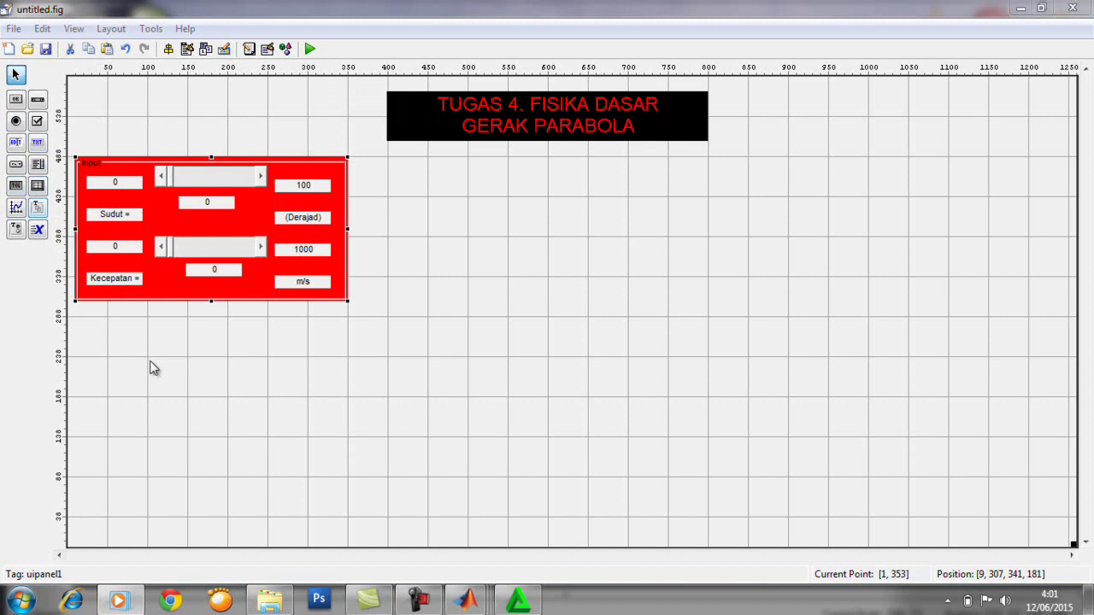
- Paste a copy of the red Input panel into the layout
key(ctrl+v)
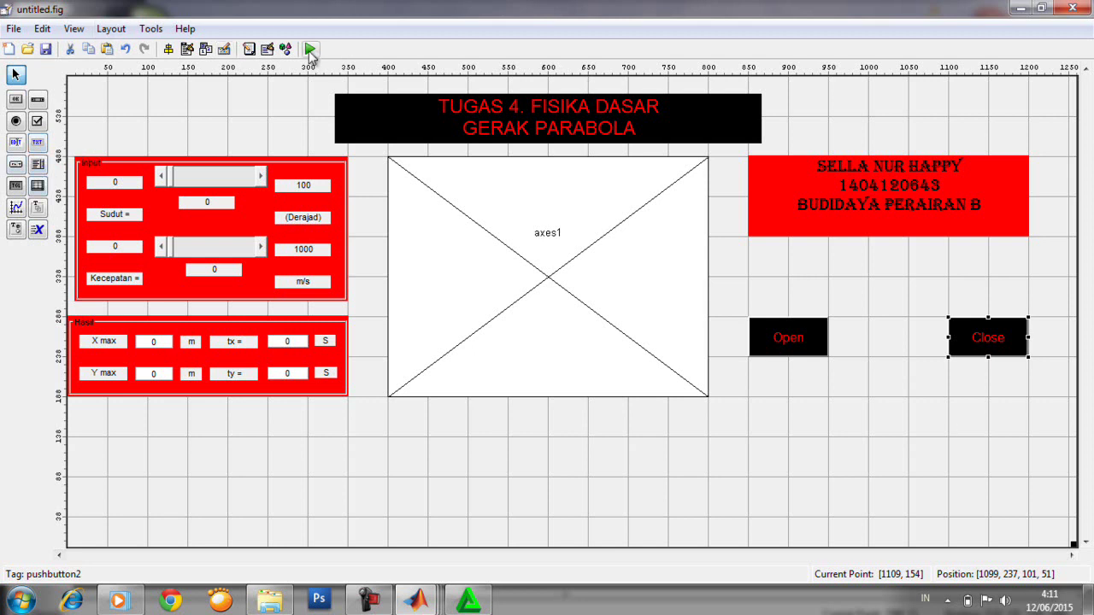
- Run the GUI, agree to save the changes, and replace the default figure file name with a new one
click(310, 50)
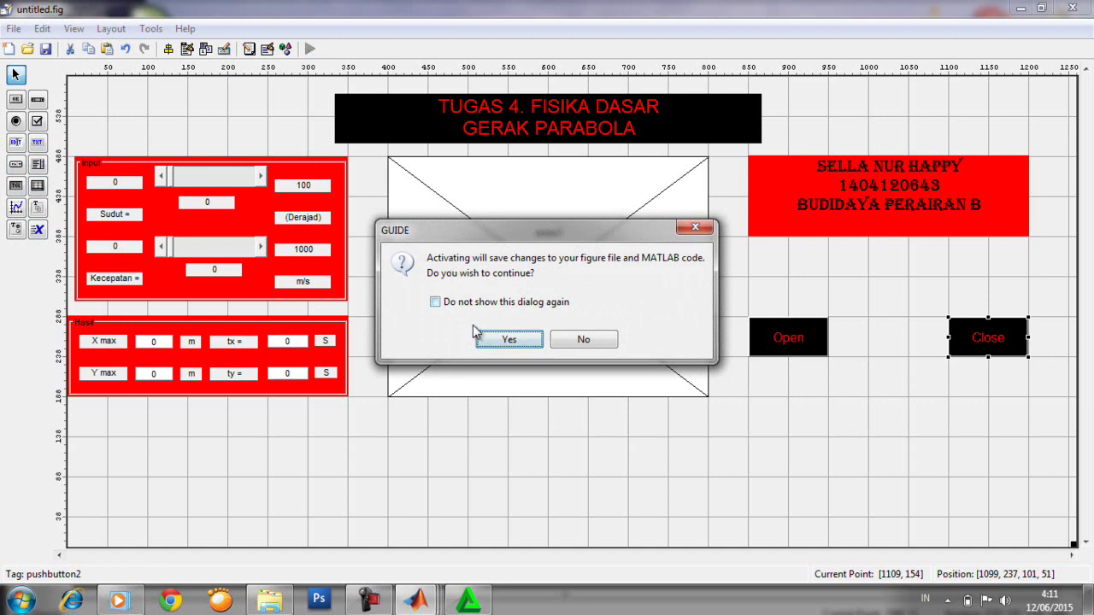
click(485, 343)
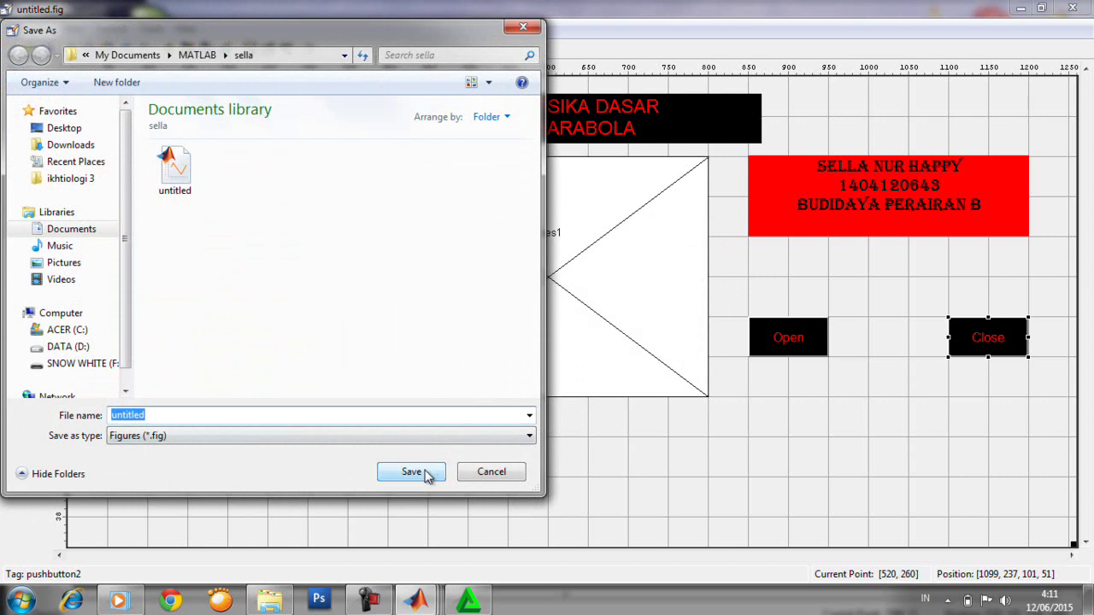
click(369, 417)
key(BackSpace)
key(BackSpace)
key(BackSpace)
key(BackSpace)
key(BackSpace)
key(BackSpace)
key(BackSpace)
key(BackSpace)
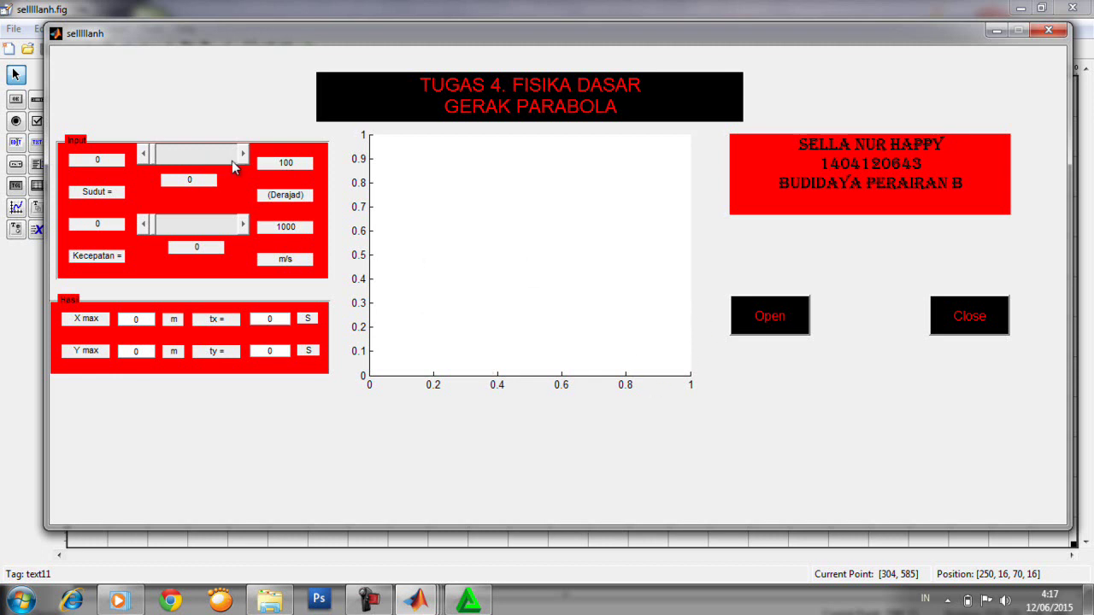
- Test the running GUI by raising the Kecepatan slider to 30 and increasing the Sudut slider
click(243, 224)
click(244, 228)
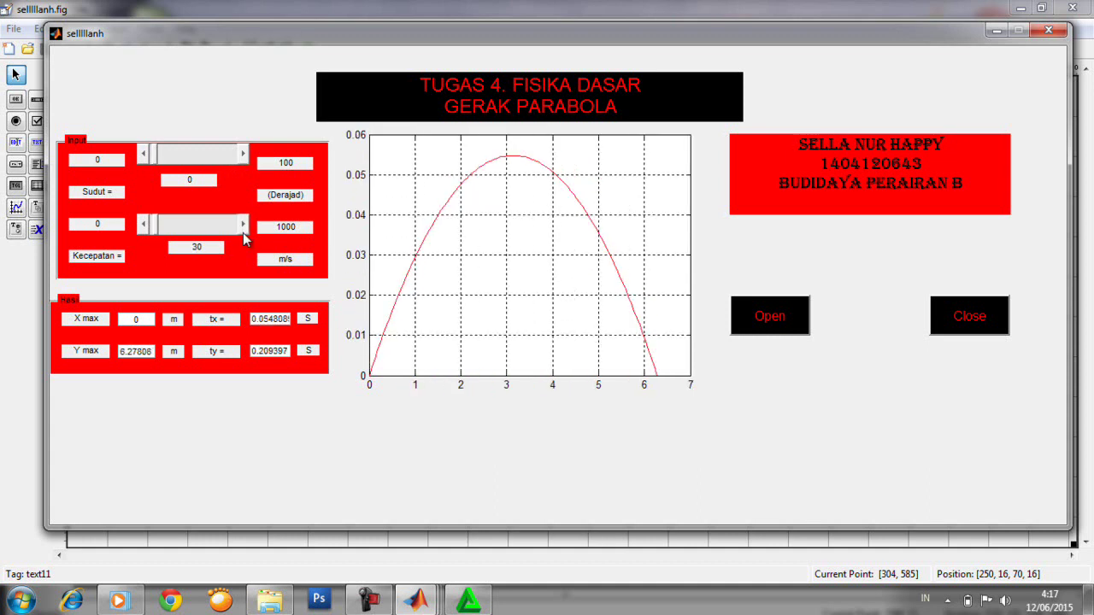
click(243, 153)
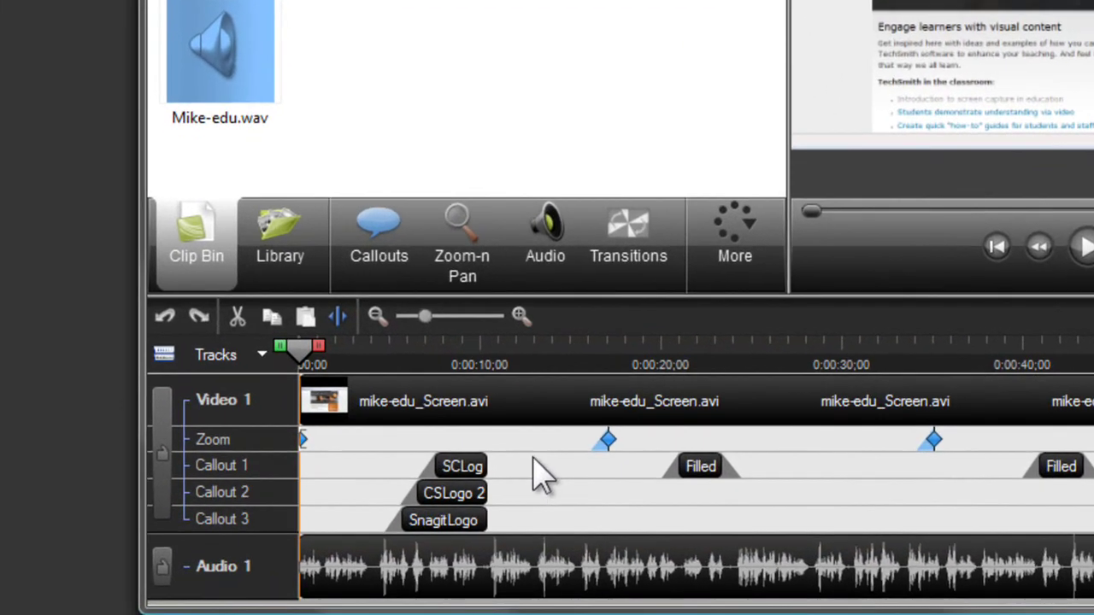
- In Camtasia Studio, zoom in on the timeline and zoom back out to the original scale
mouse_move(384, 385)
click(519, 318)
click(519, 318)
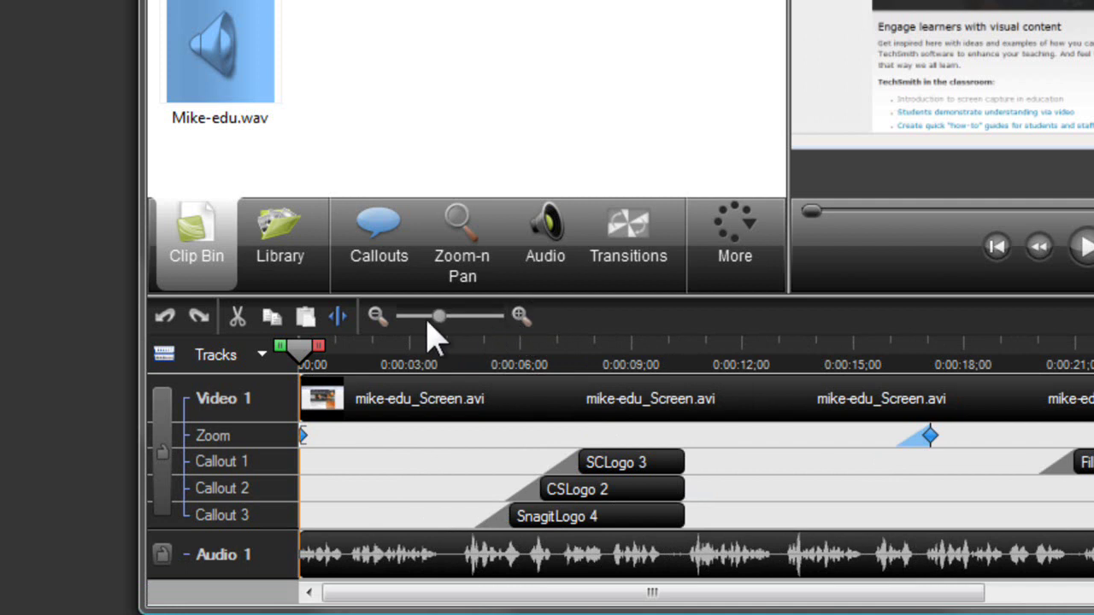
click(377, 316)
click(377, 316)
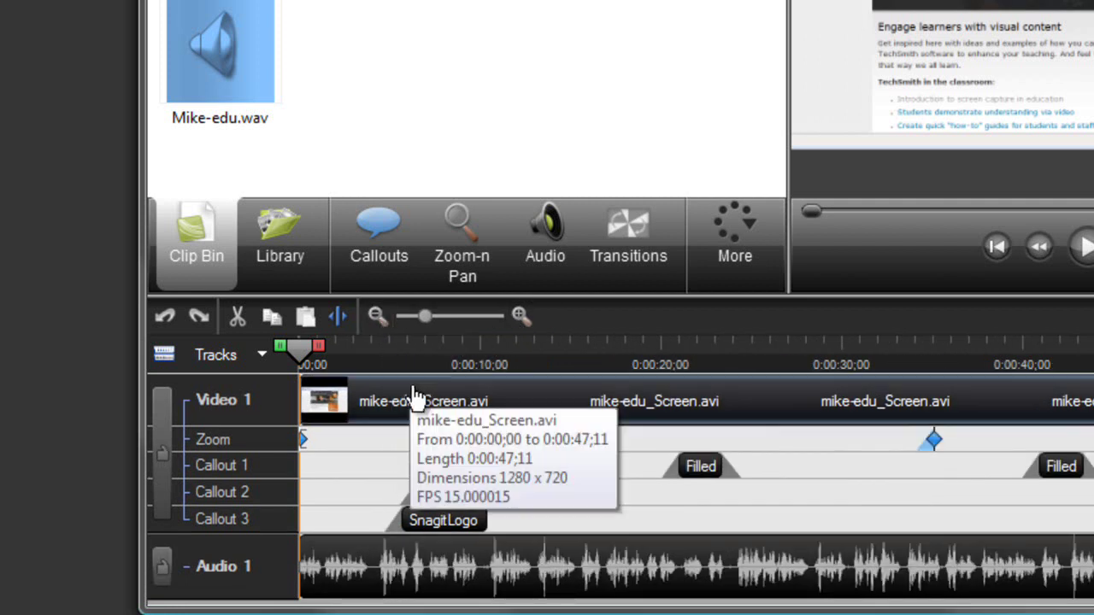
- Move the SCLogo 3 callout to start at 0:00:11;06, extend its beginning earlier and shorten its end
click(474, 475)
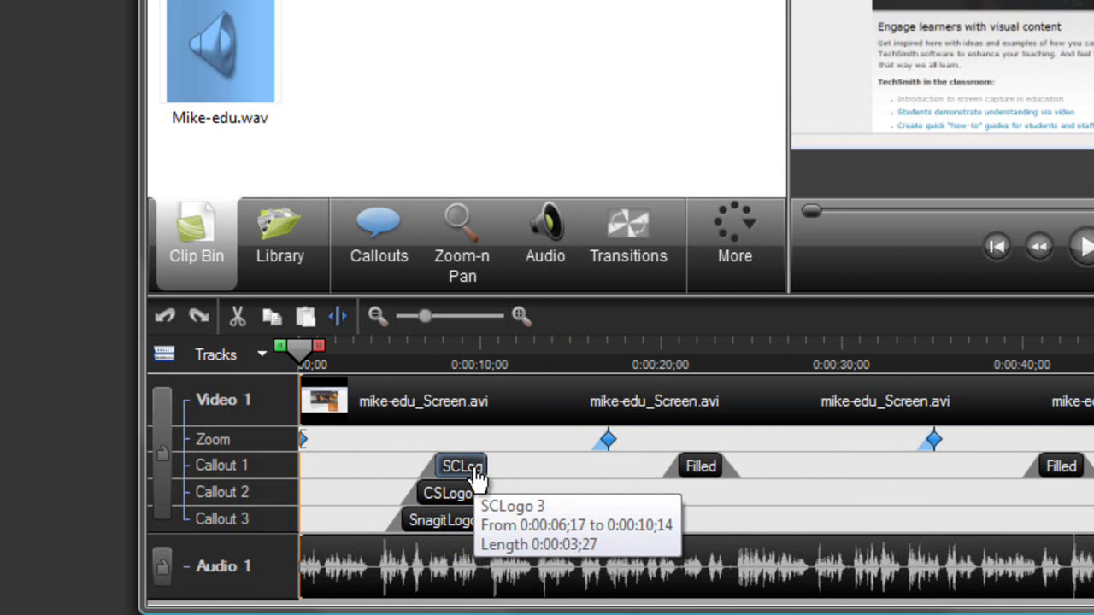
click(474, 474)
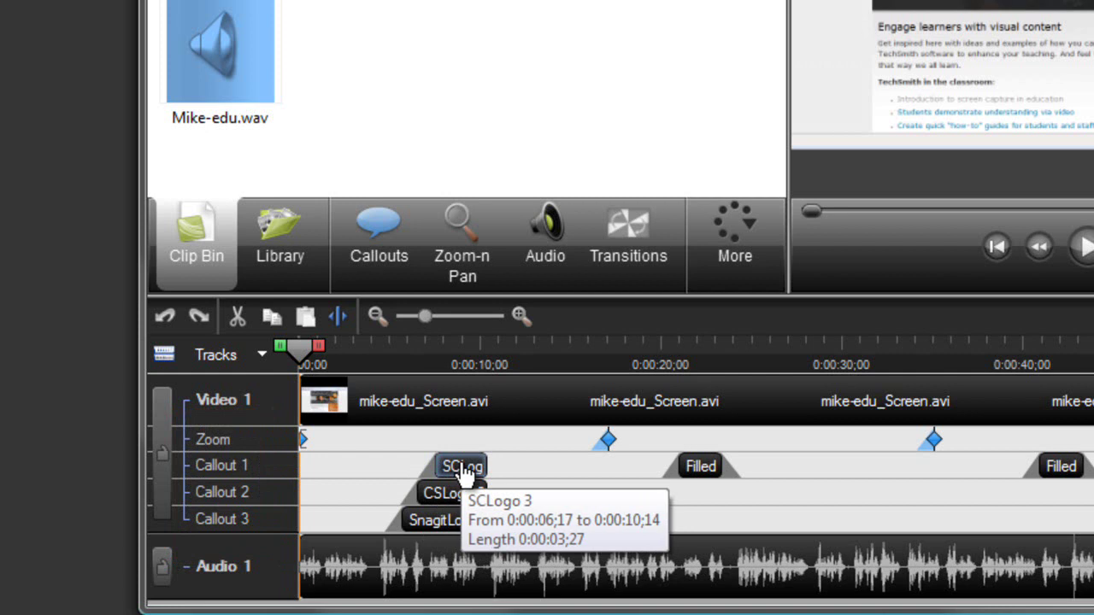
drag(463, 473, 547, 475)
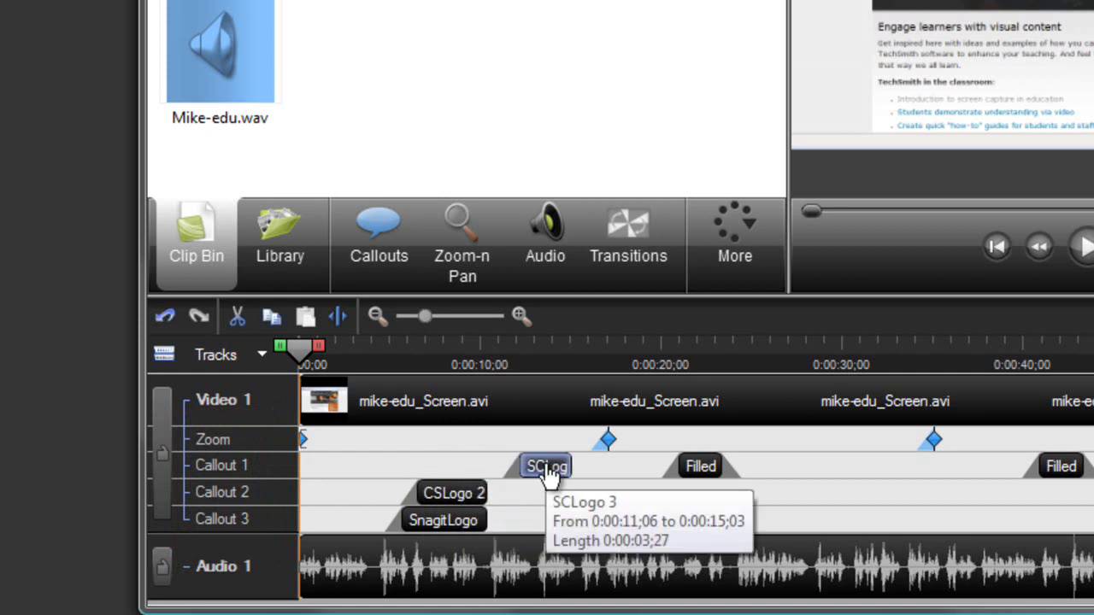
drag(520, 466, 475, 464)
drag(570, 465, 551, 464)
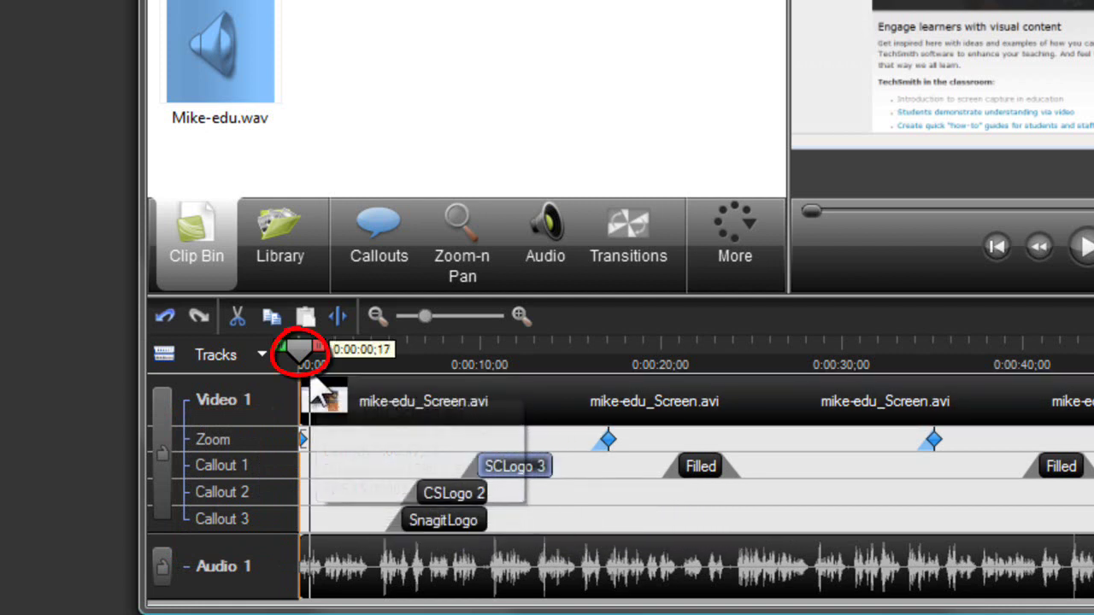
- Scrub the playhead along the timeline and play the project preview
drag(307, 366, 460, 385)
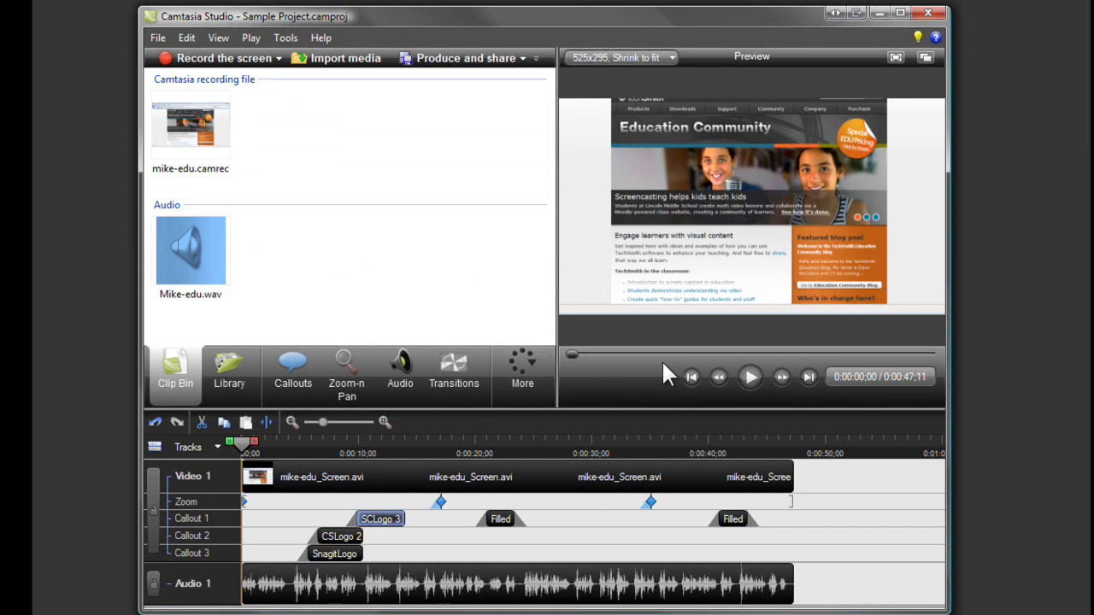
click(750, 377)
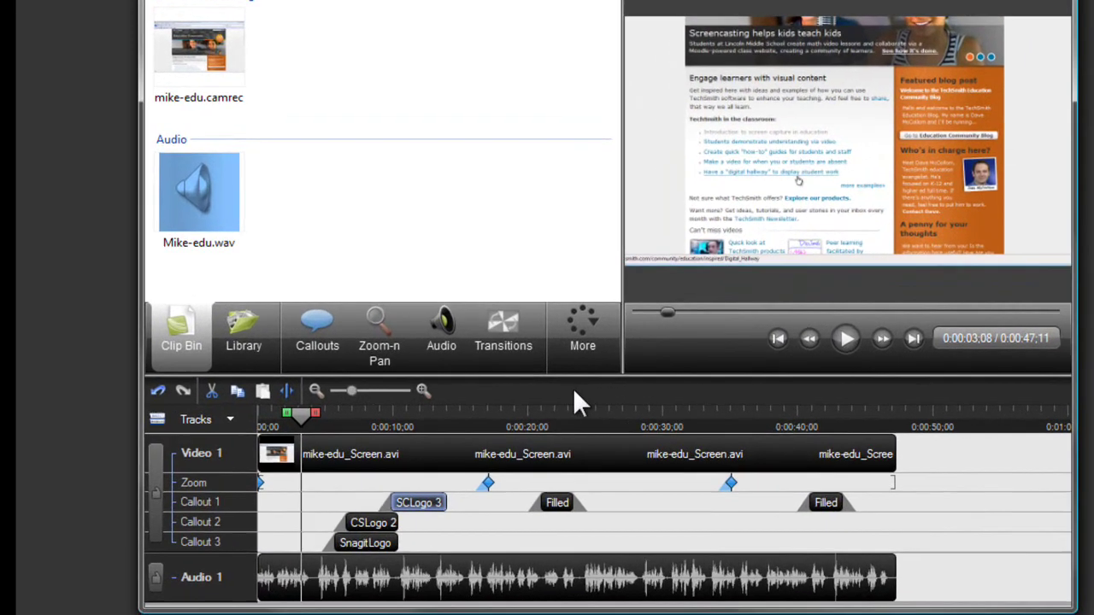
- Place the playhead at 0:00:14;11 and extend the selection's start back to about 0:00:10;25
click(408, 444)
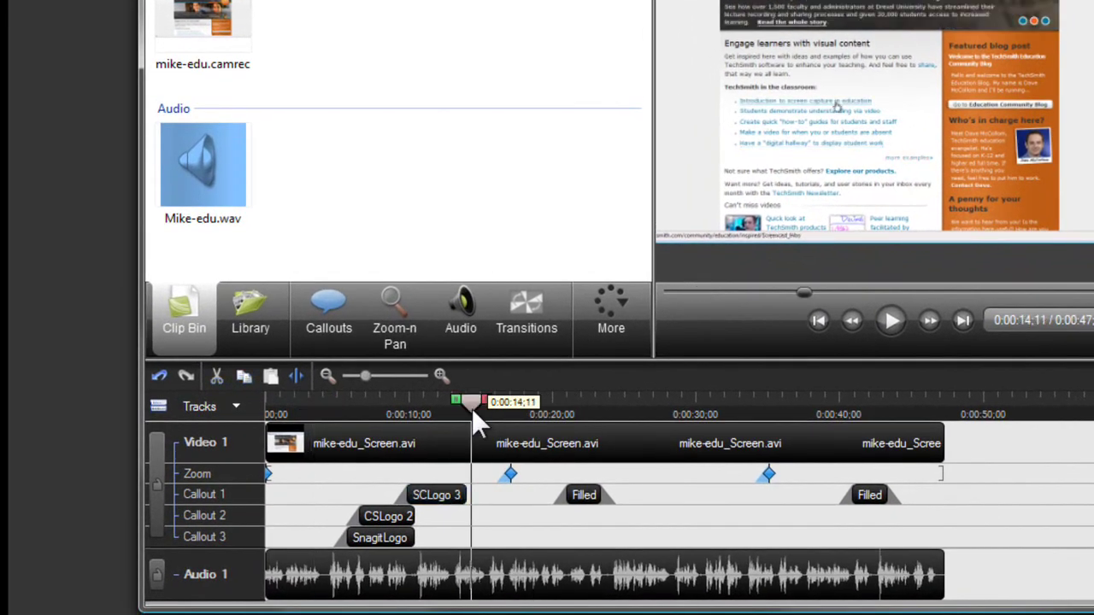
drag(472, 411, 457, 398)
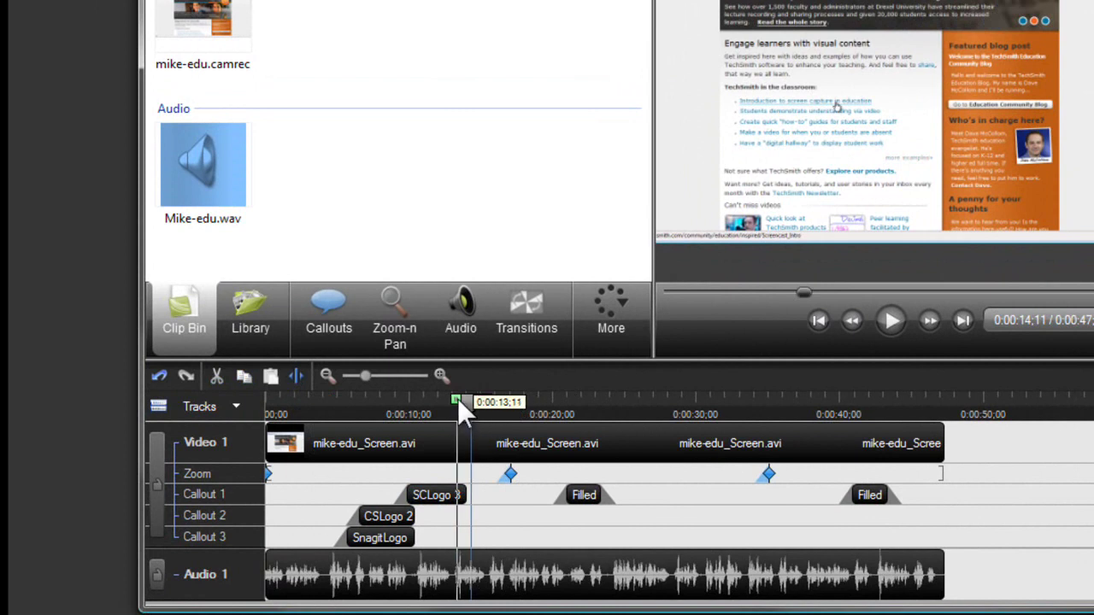
drag(456, 398, 408, 399)
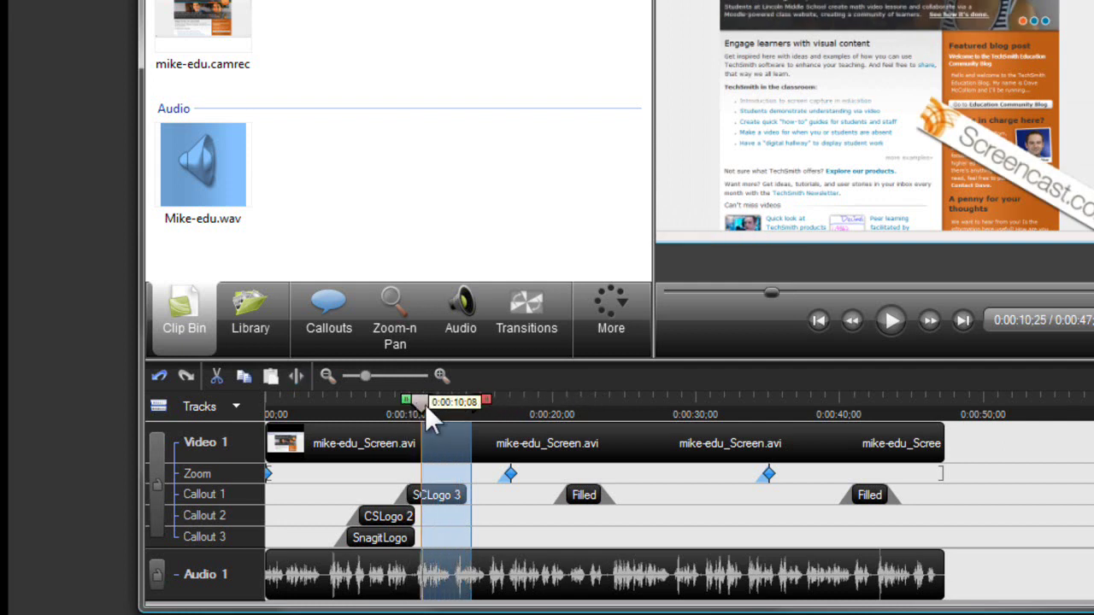
- Extend the timeline selection's end to about 0:00:19;27, and clear the selection by collapsing it onto the playhead
drag(472, 407, 566, 399)
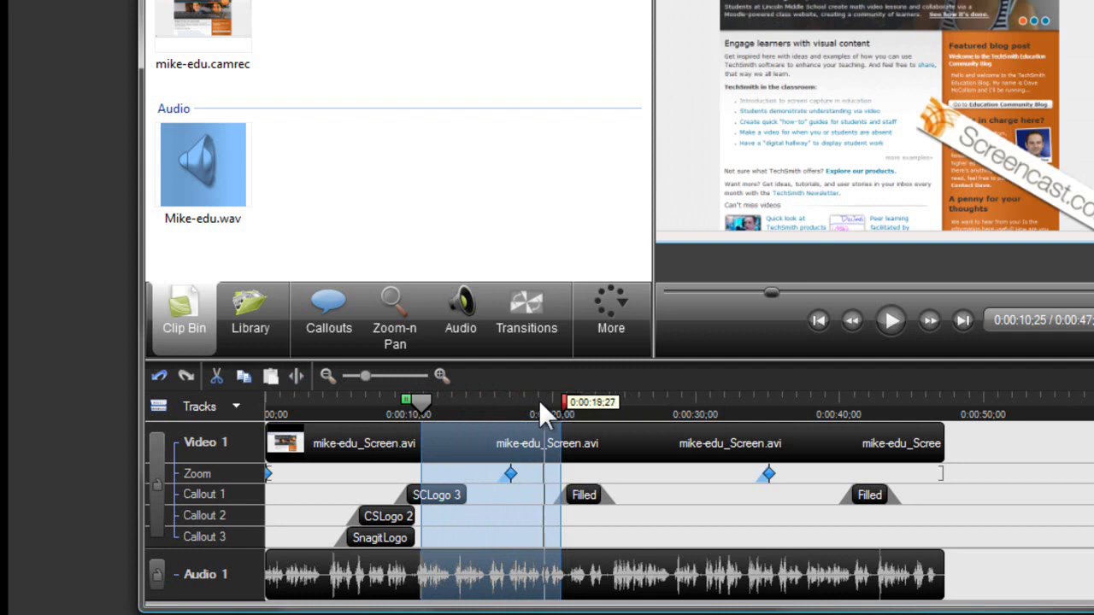
click(423, 402)
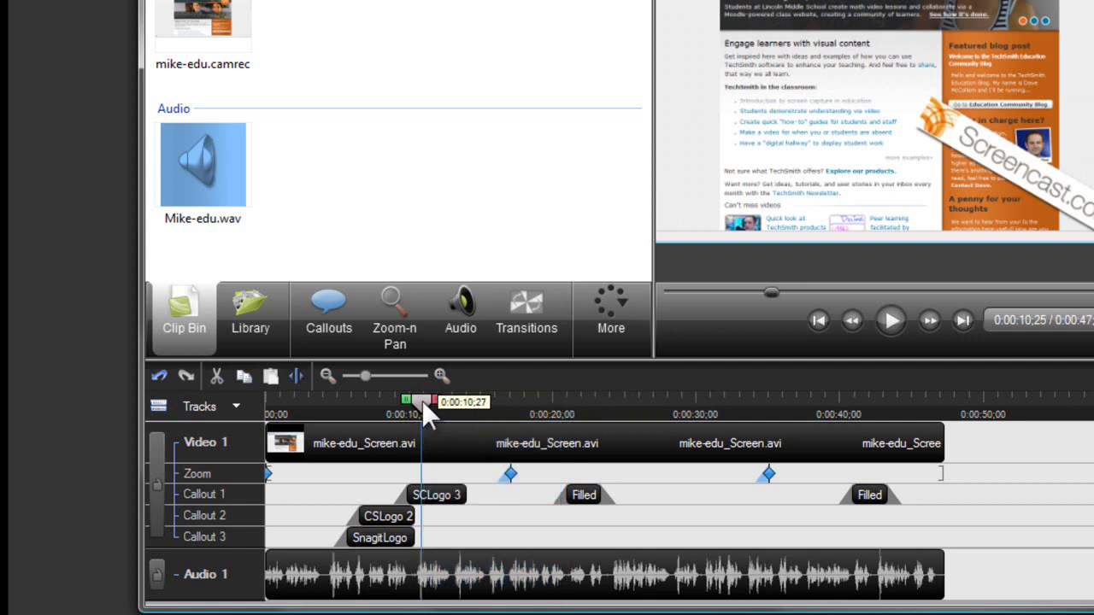
- Split the video and audio clips at 0:00:04;07
click(326, 400)
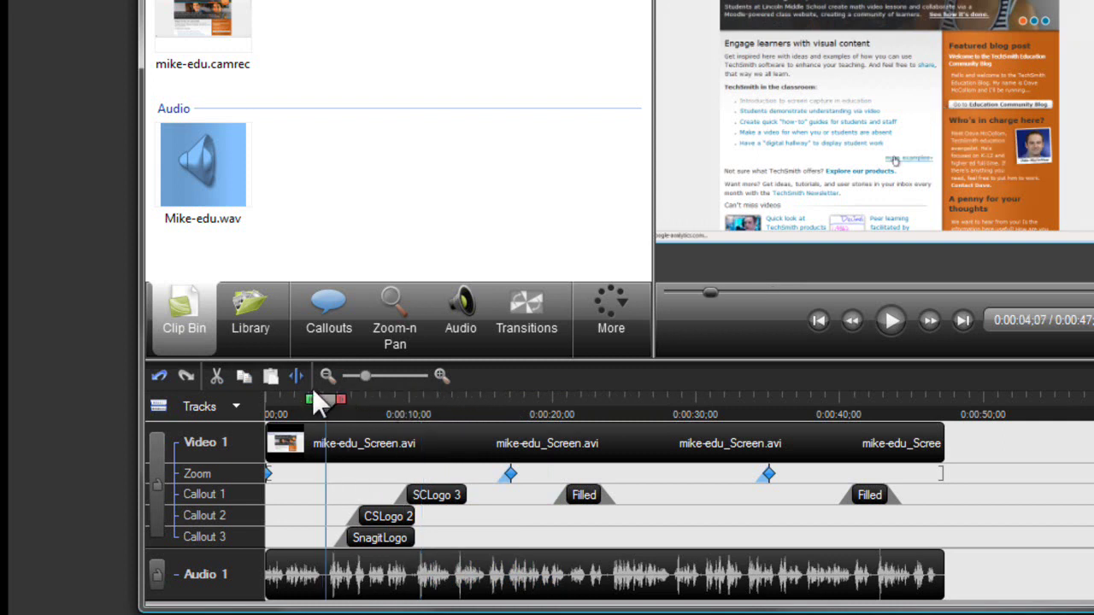
click(302, 378)
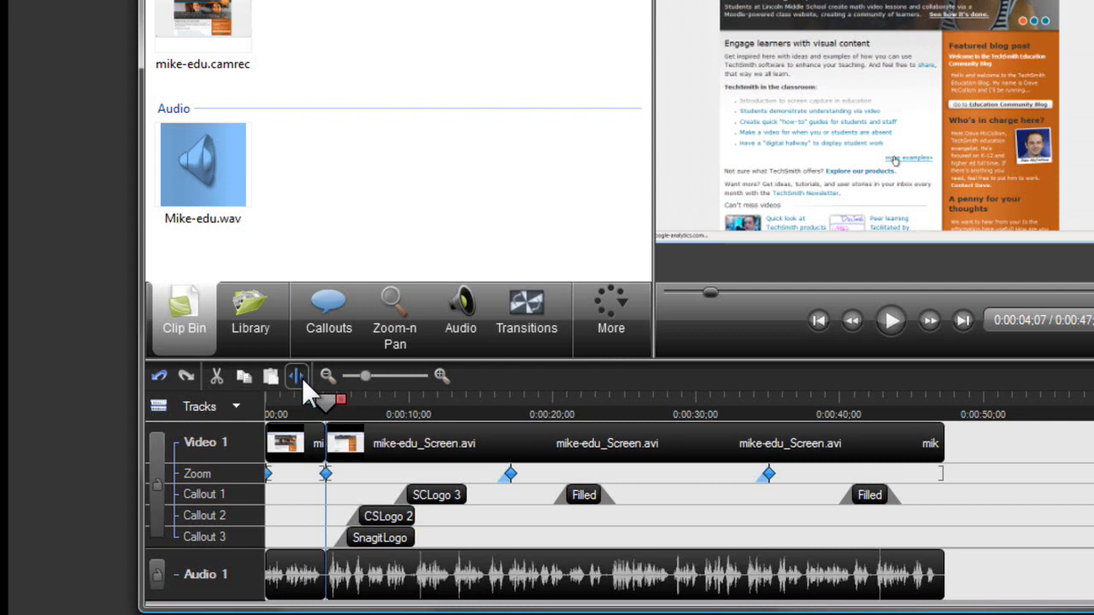
- Cut the section between 0:00:01;10 and the split at 0:00:04;07, and undo the cut
drag(318, 399, 269, 400)
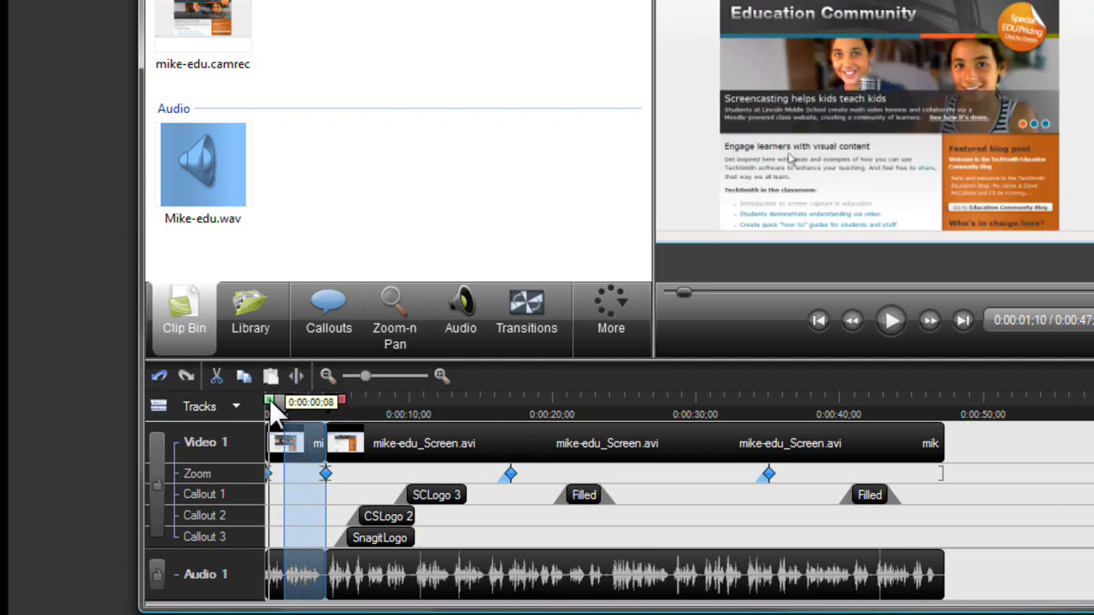
click(216, 377)
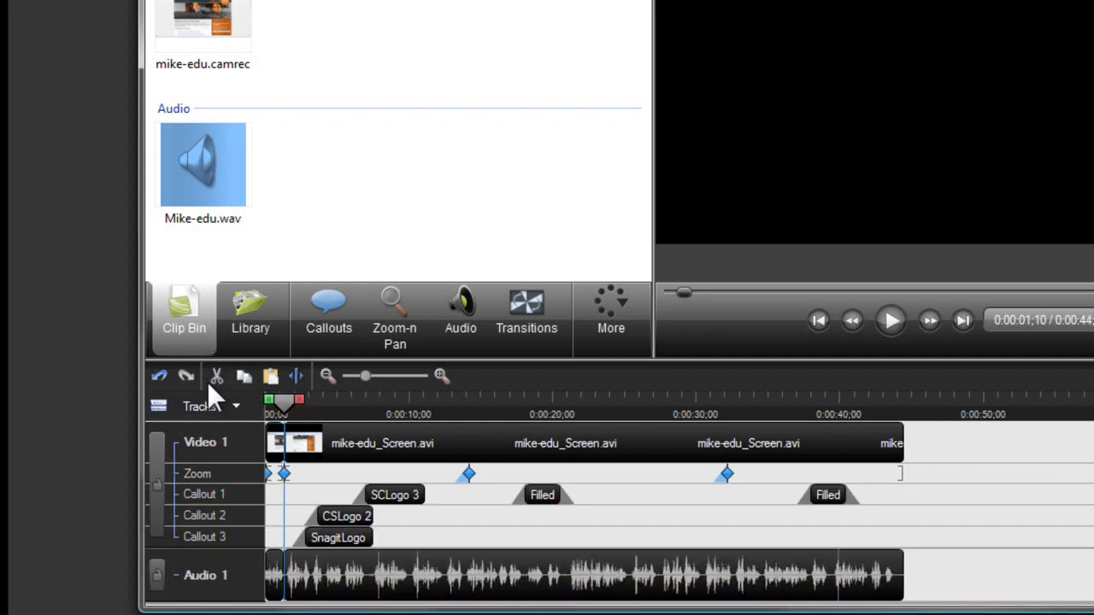
click(164, 381)
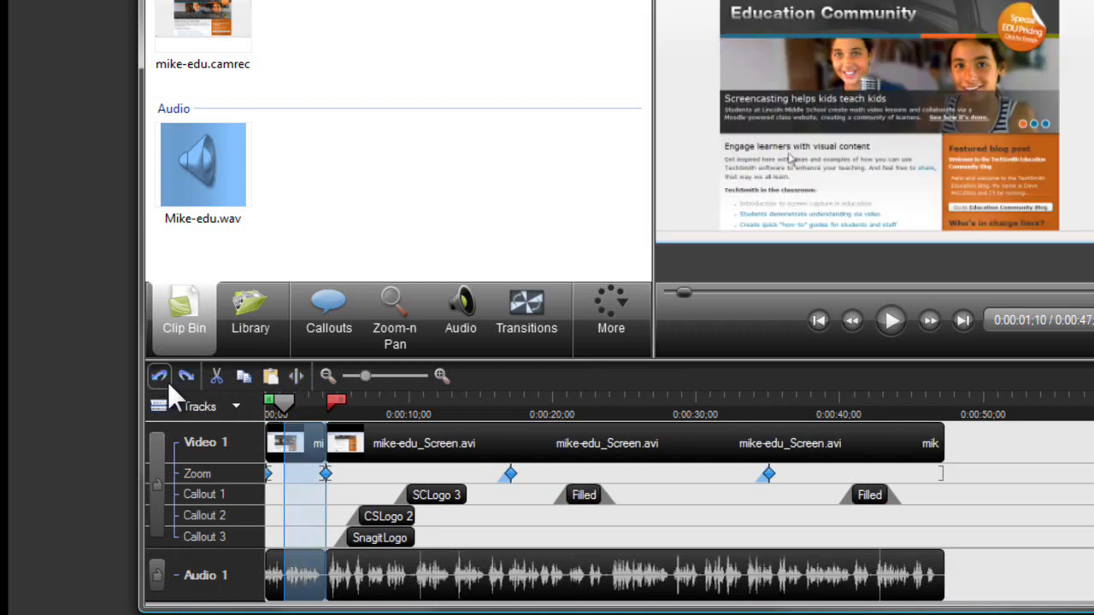
- Place the playhead at 0:00:06;15 and expand the Rounded Angles folder in the Library
click(360, 401)
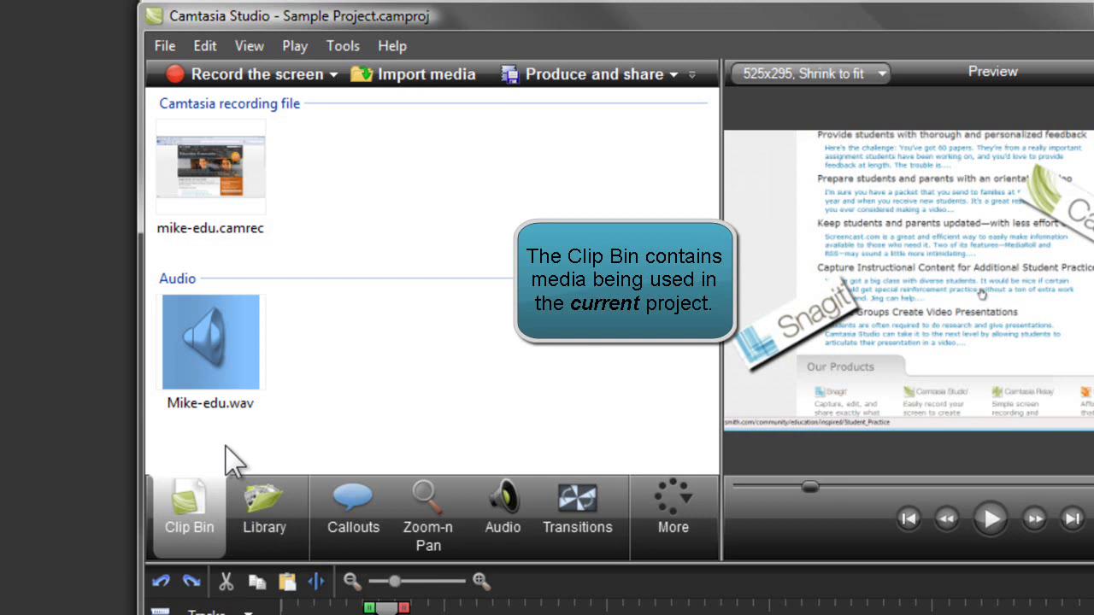
click(254, 496)
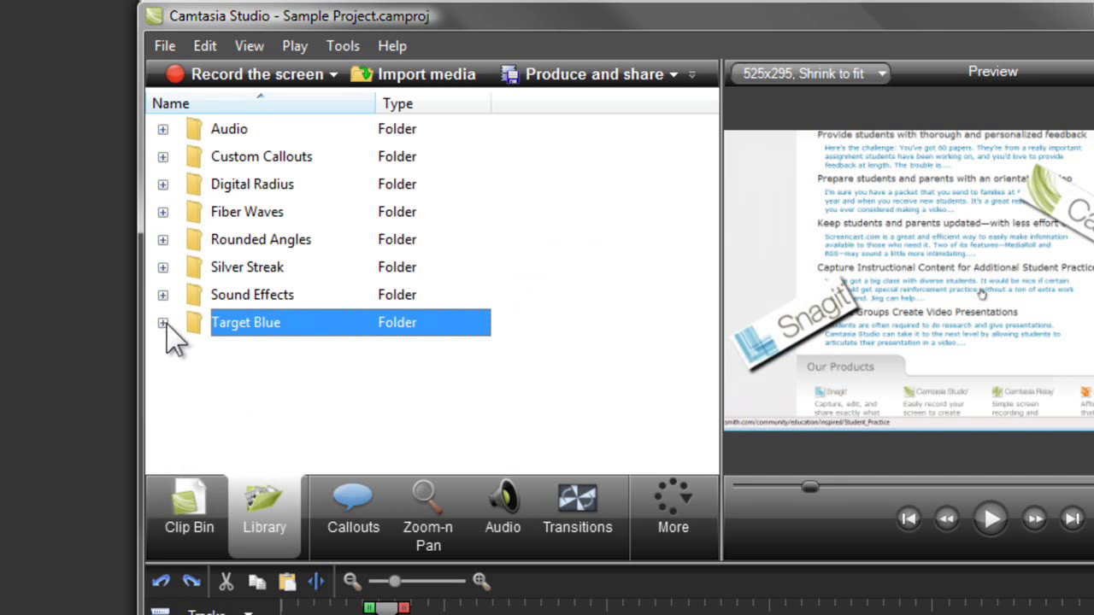
click(162, 239)
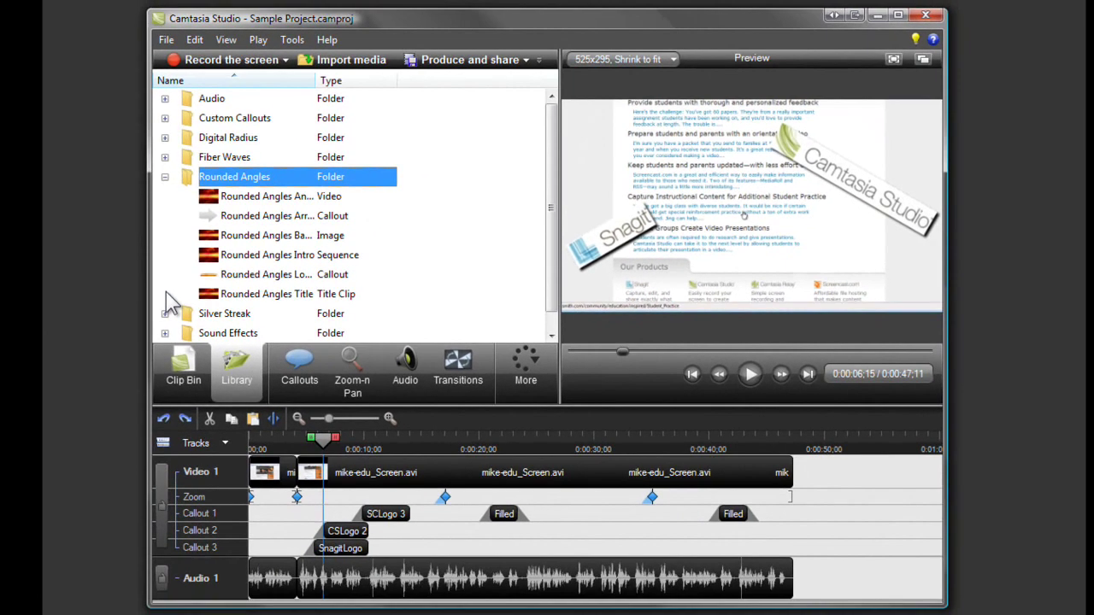
- Add the timeline section from 0:00:03;25 to 0:00:06;15 to the Library, and insert the Rounded Angles Title clip at the timeline's start
drag(311, 438, 294, 441)
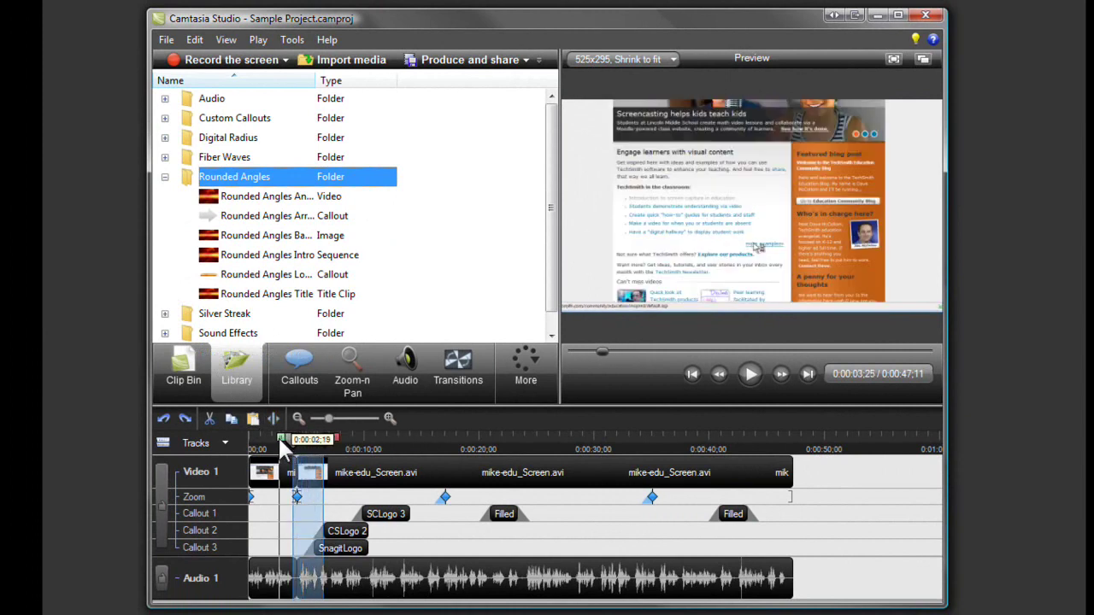
right_click(309, 476)
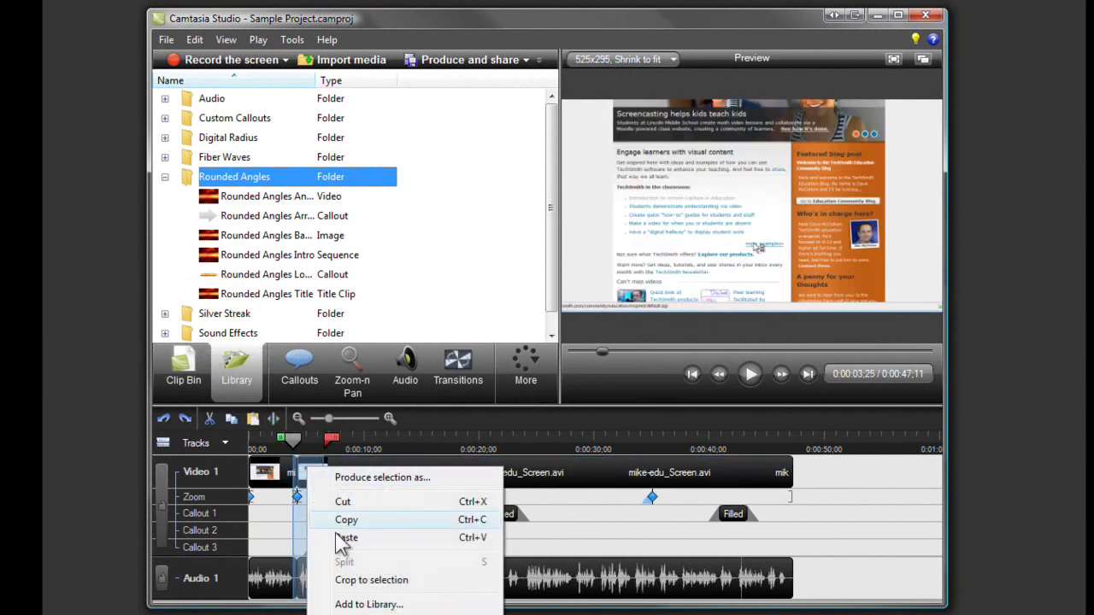
click(342, 606)
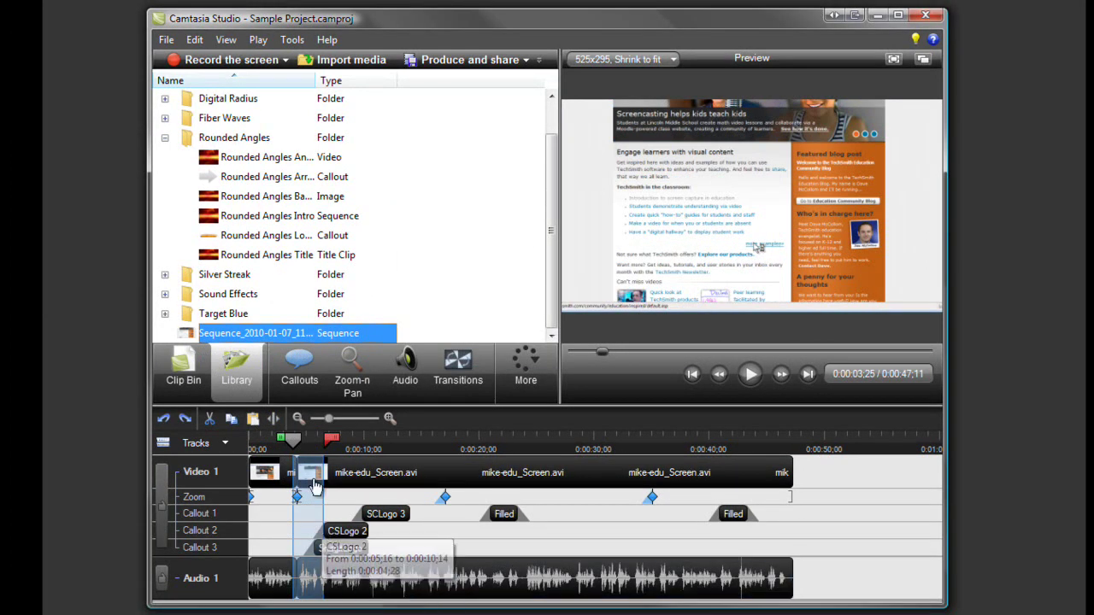
drag(301, 256, 316, 440)
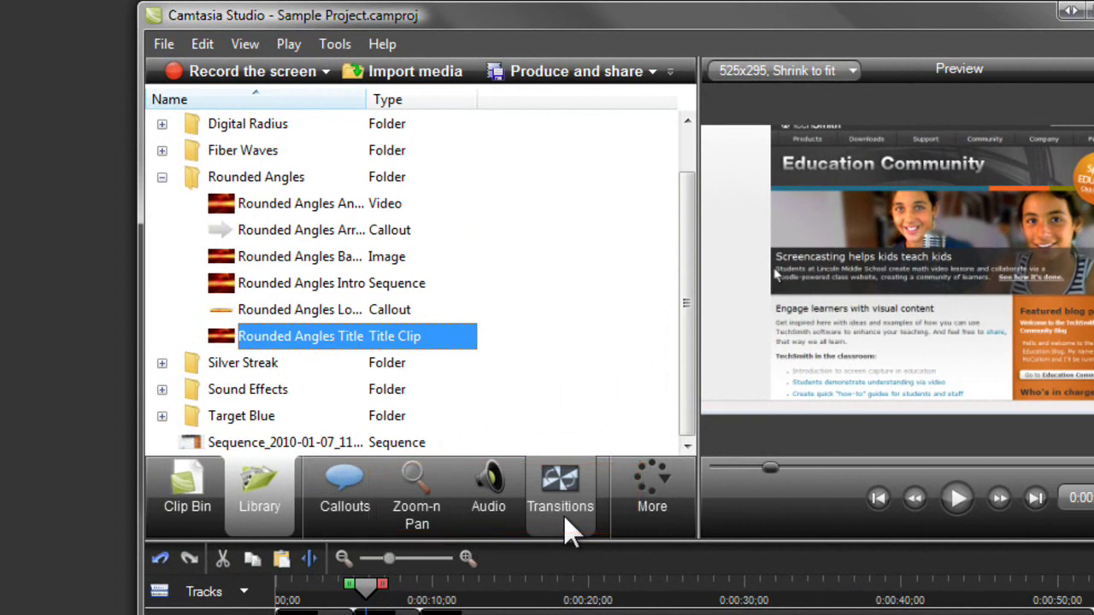
- Add an arrow callout at 0:00:05;24, shrink it and place it on the web page banner beside the girl's face
click(350, 511)
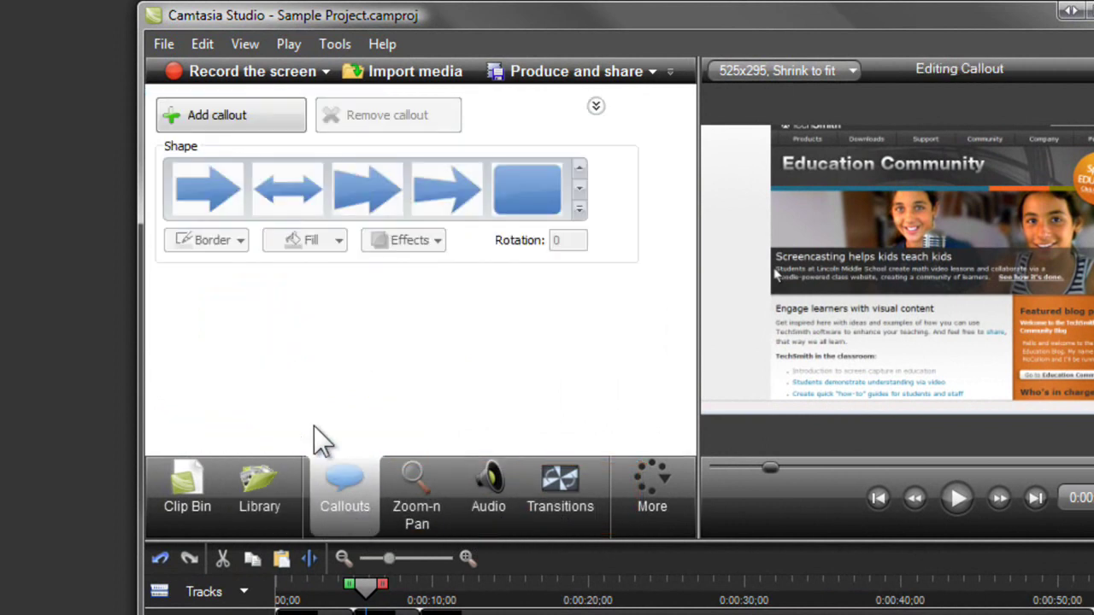
click(214, 192)
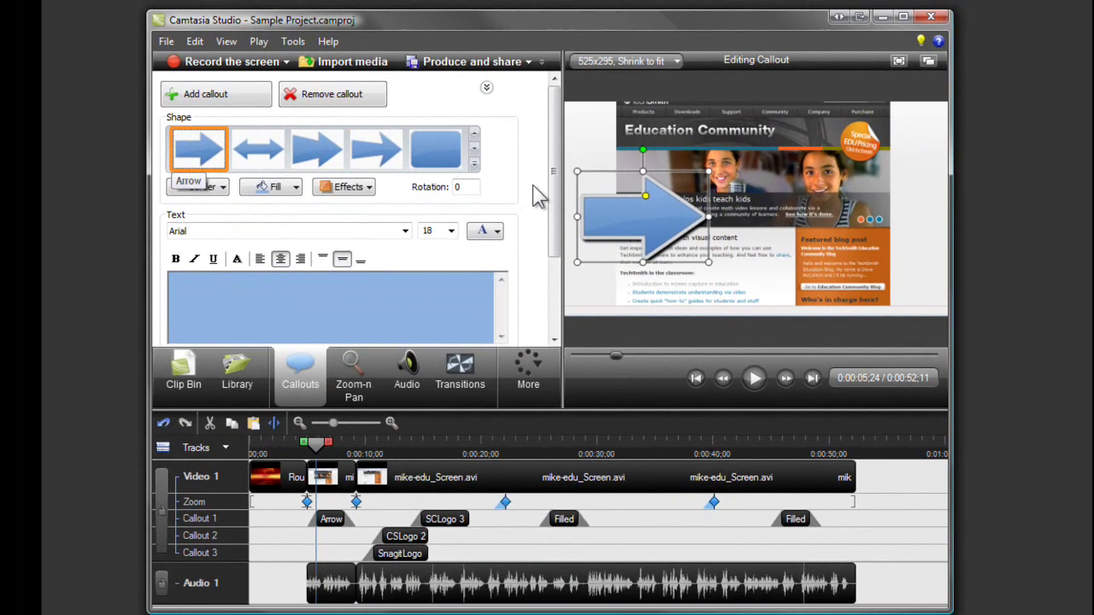
drag(576, 172, 632, 170)
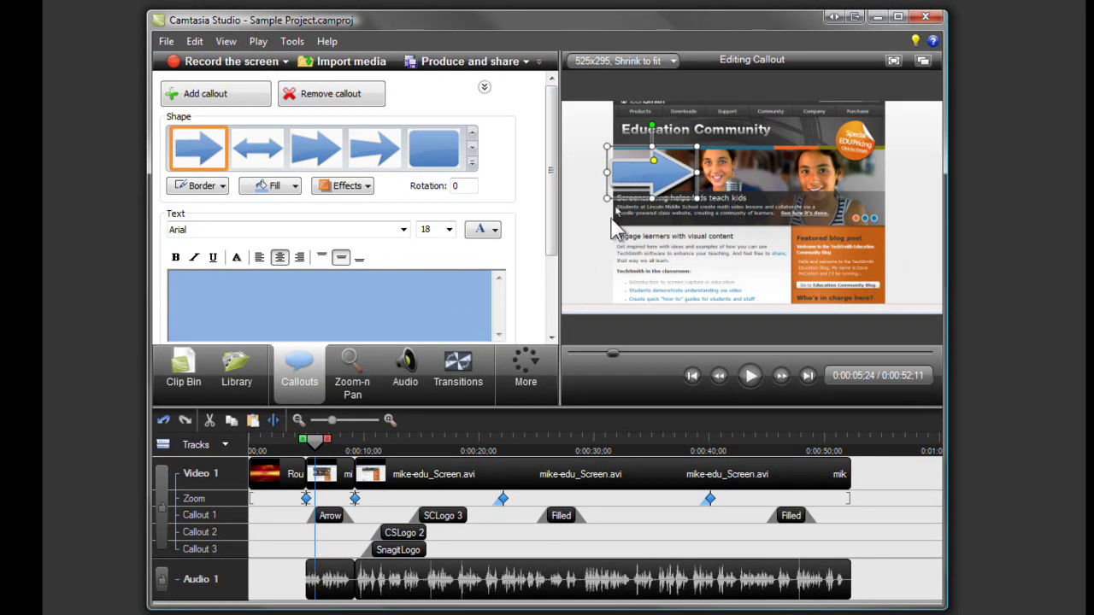
- Add a Fade through black transition between the Rounded Angles Title clip and the first mike-edu_Screen.avi clip
click(461, 359)
drag(452, 210, 331, 468)
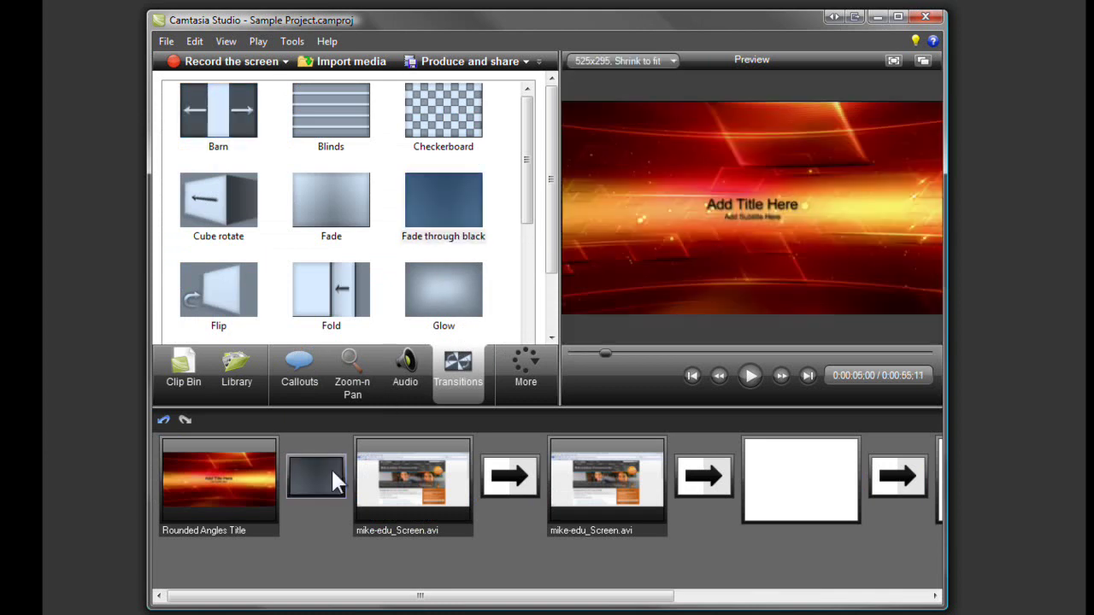
- Add a Zoom-n-Pan keyframe at 0:00:13;03, zoomed in on the paragraphs of the Get Inspired page
click(185, 371)
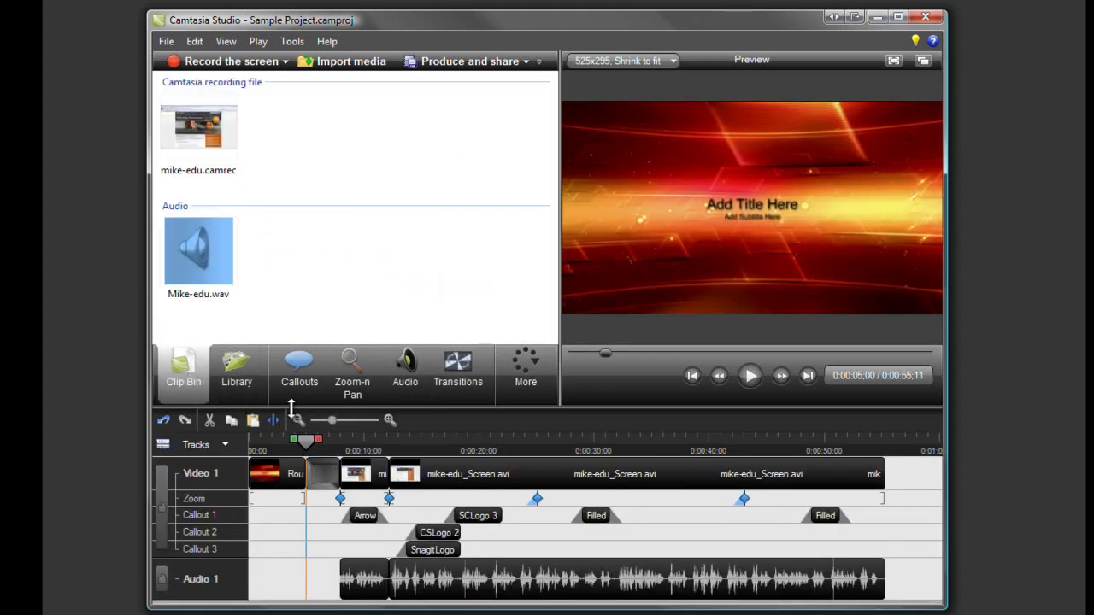
click(400, 445)
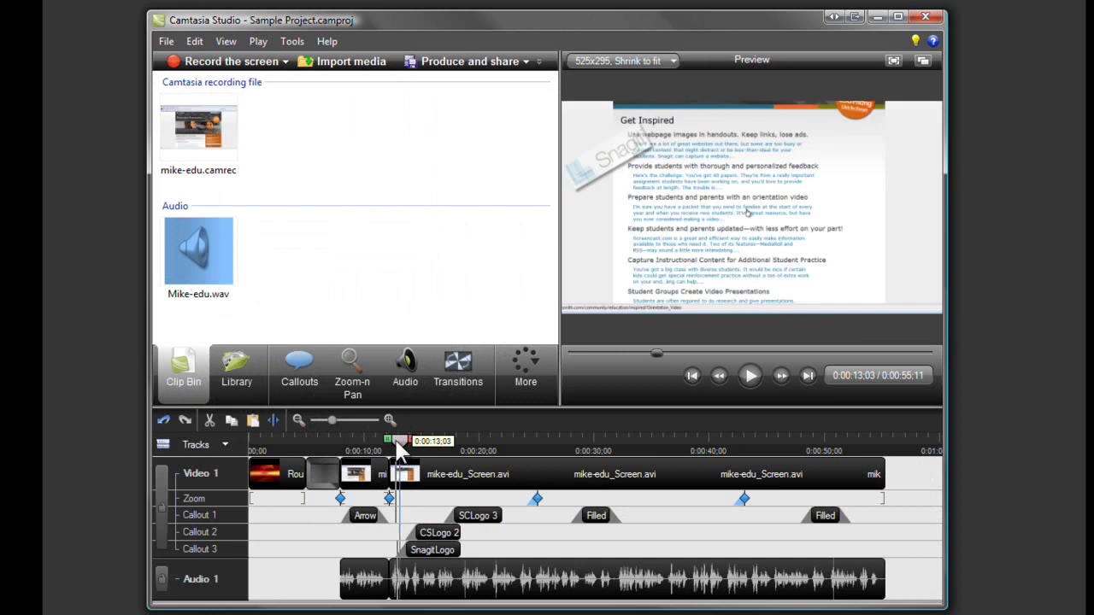
click(354, 376)
drag(194, 157, 294, 221)
mouse_move(323, 266)
mouse_down()
mouse_move(347, 293)
mouse_move(310, 258)
mouse_up()
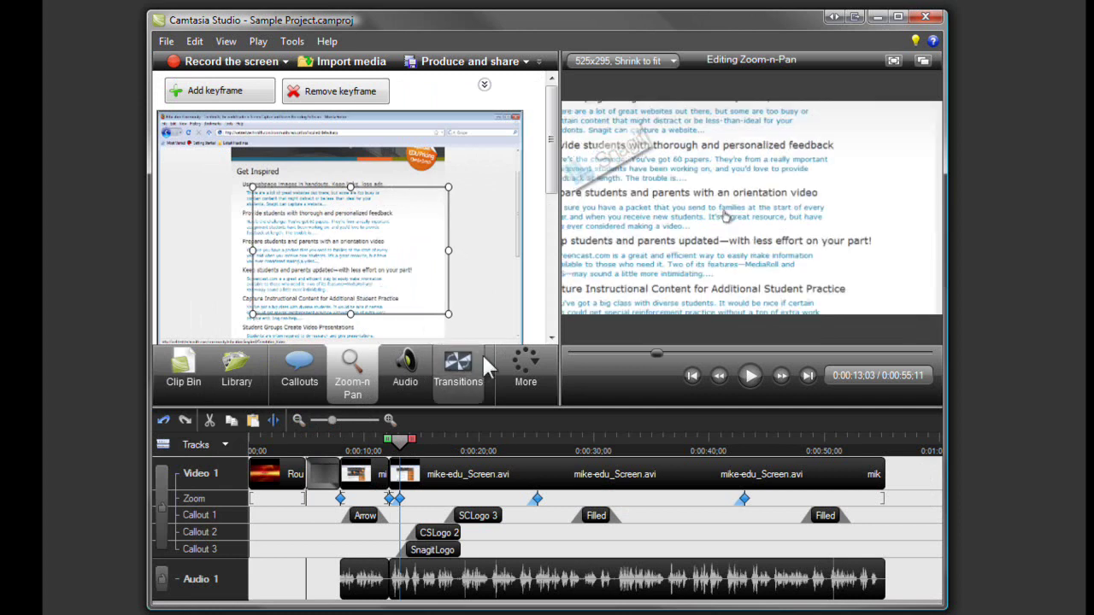
- Set the mouse cursor's highlight effect to Highlight in Cursor Effects
click(530, 366)
click(539, 397)
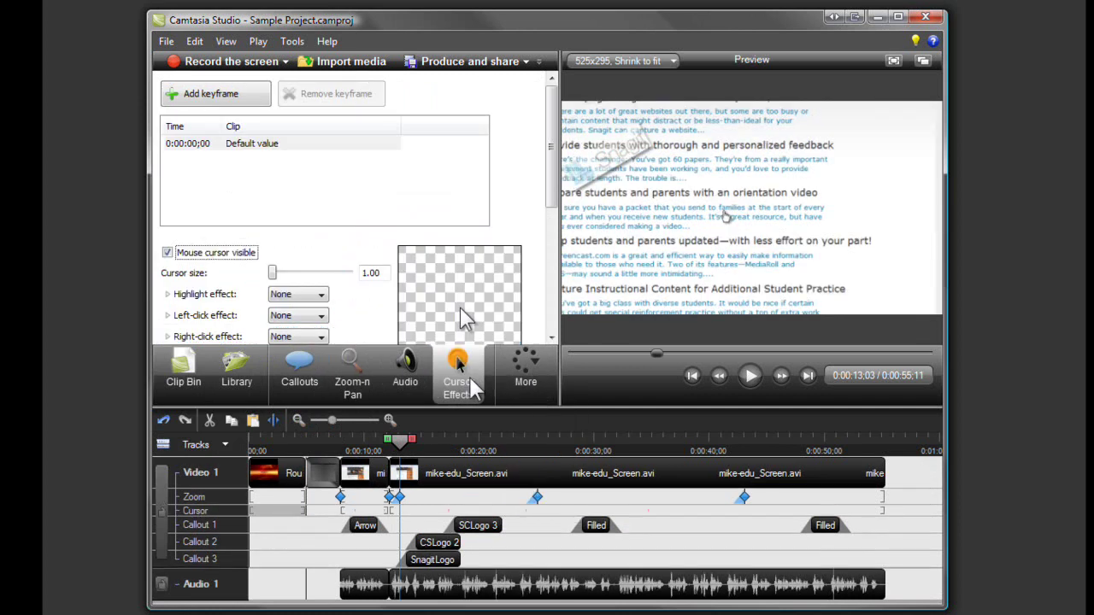
click(321, 294)
click(288, 320)
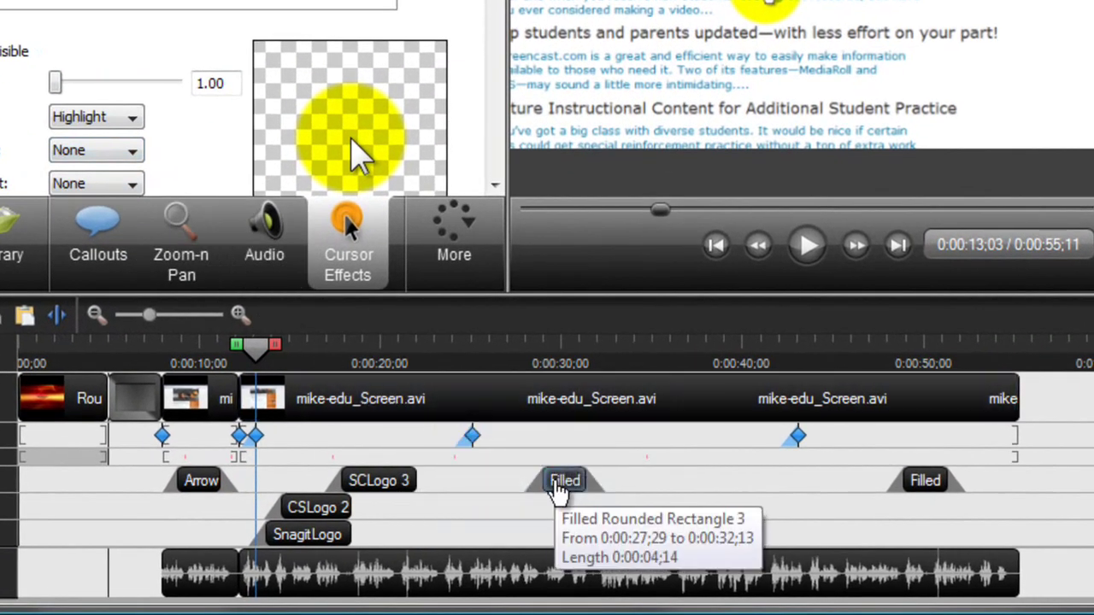
- Enlarge the first Filled callout, containing "--Image & Video", by extending its lower-right corner in the preview
click(558, 483)
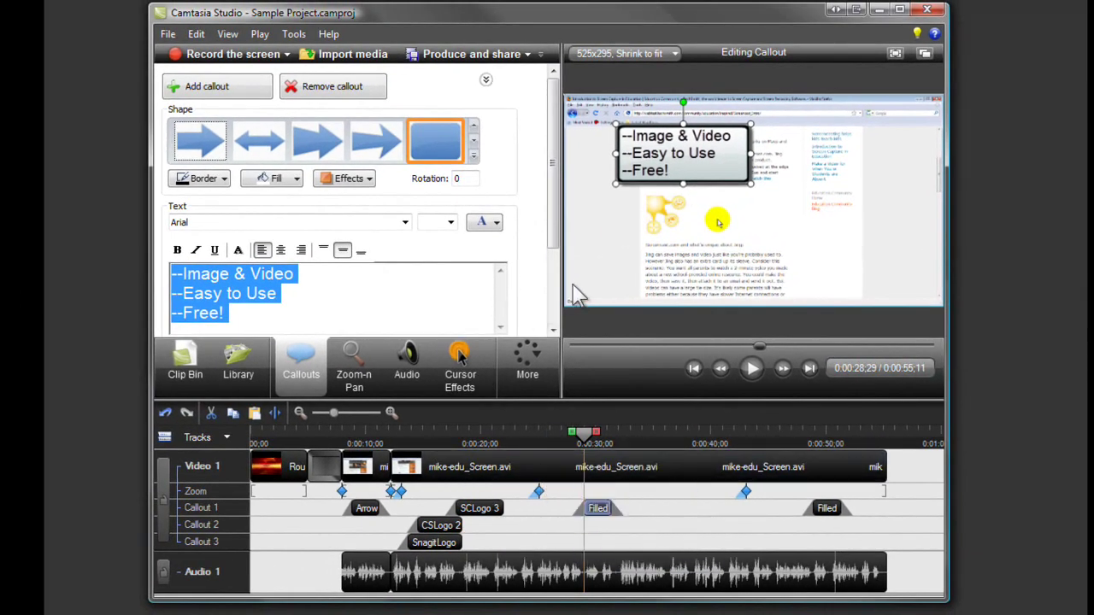
drag(751, 182, 783, 214)
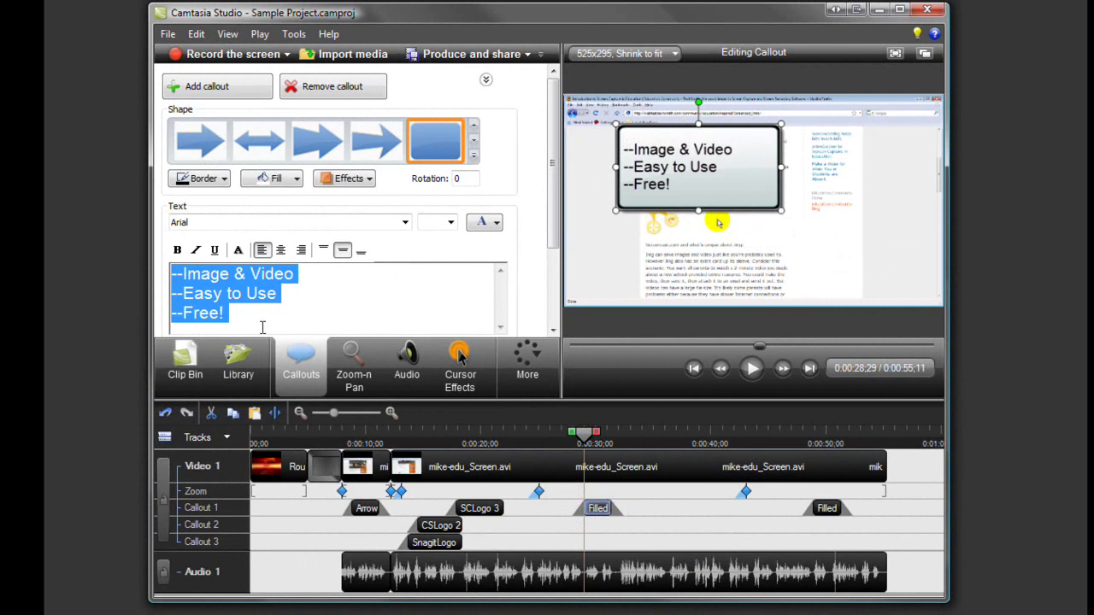
- Produce the video with the Blog preset, keeping the production name Sample Project and the default save options
click(198, 356)
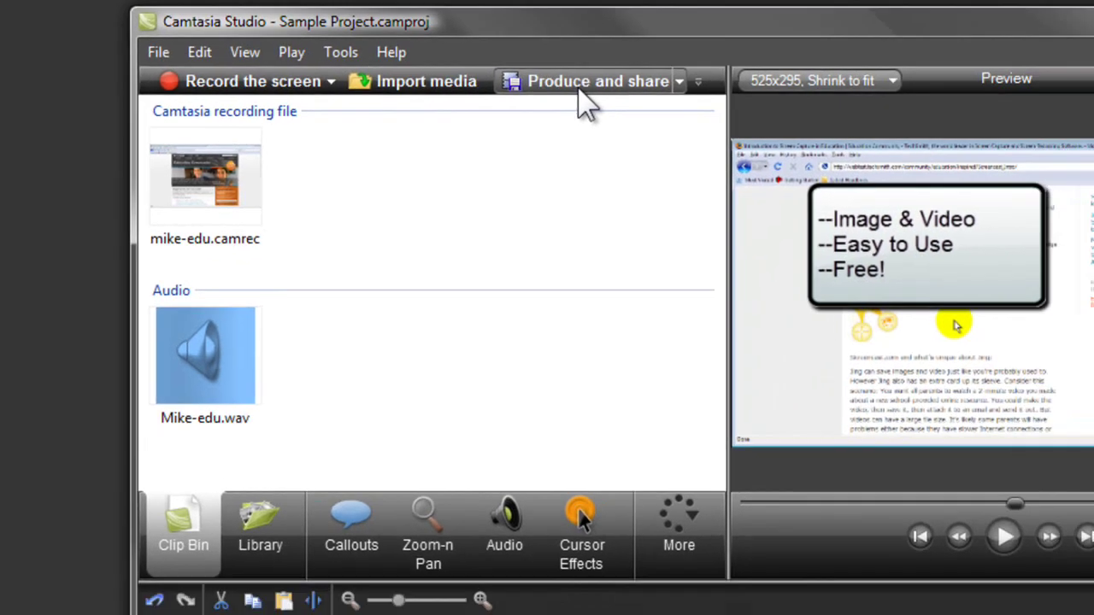
click(654, 102)
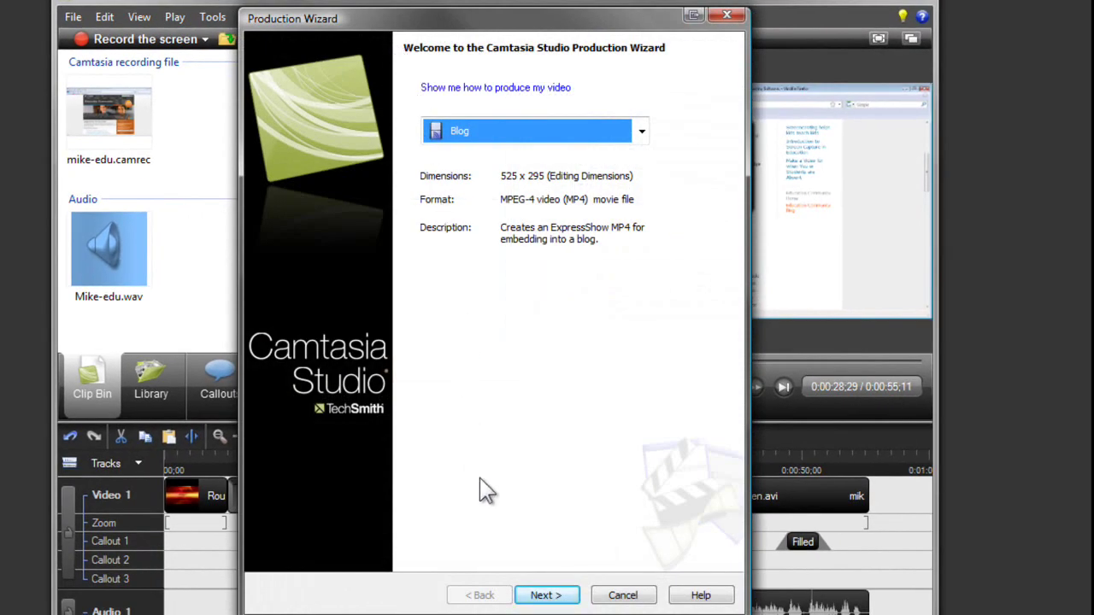
click(547, 596)
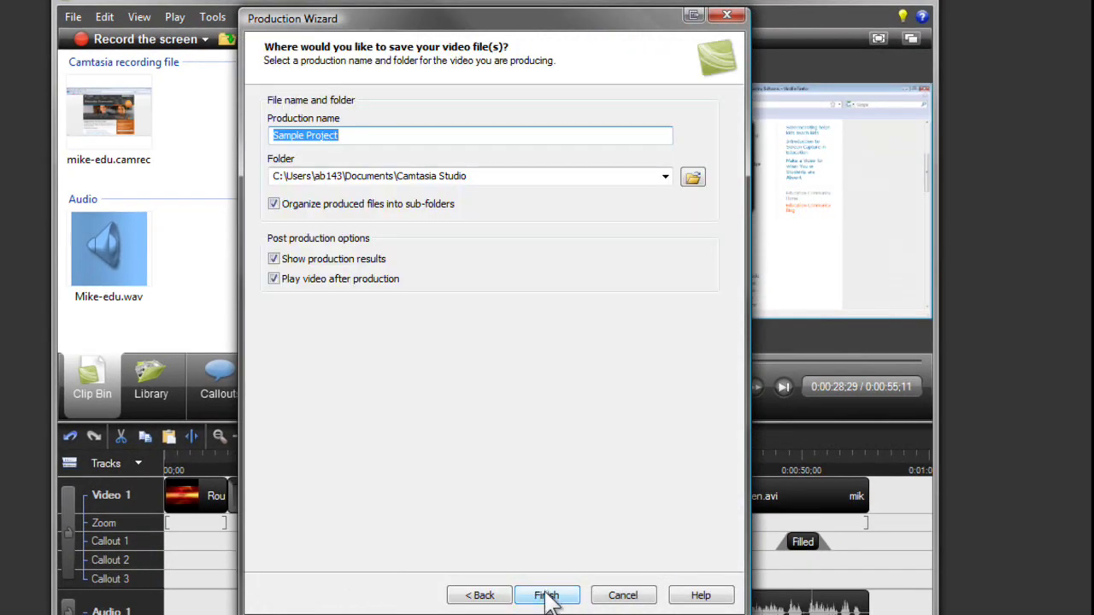
click(548, 596)
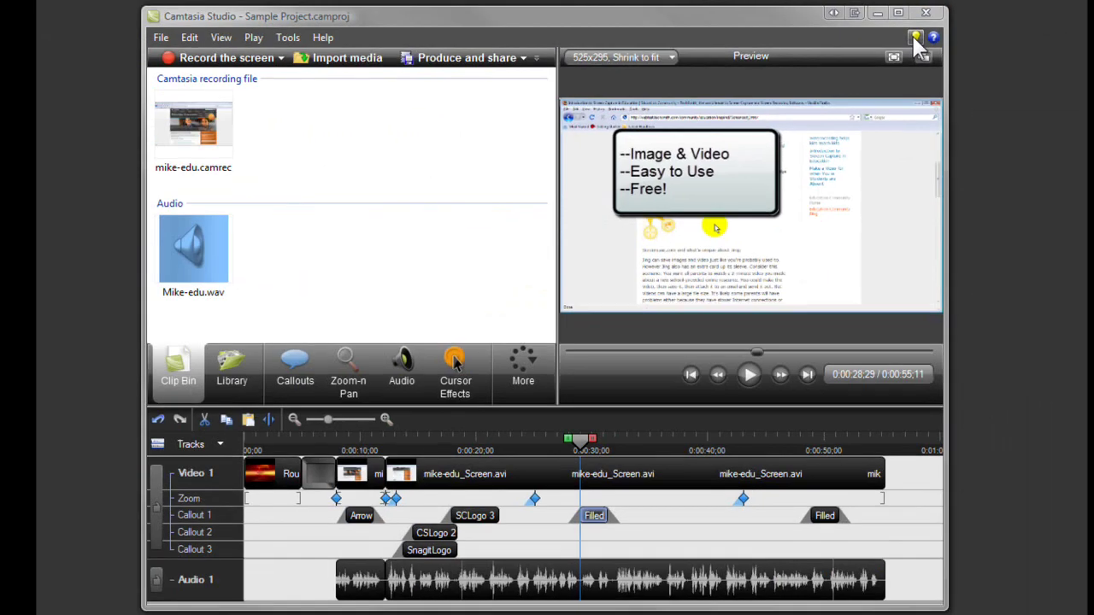
- Open the TechSmith Learning Center web page
click(914, 39)
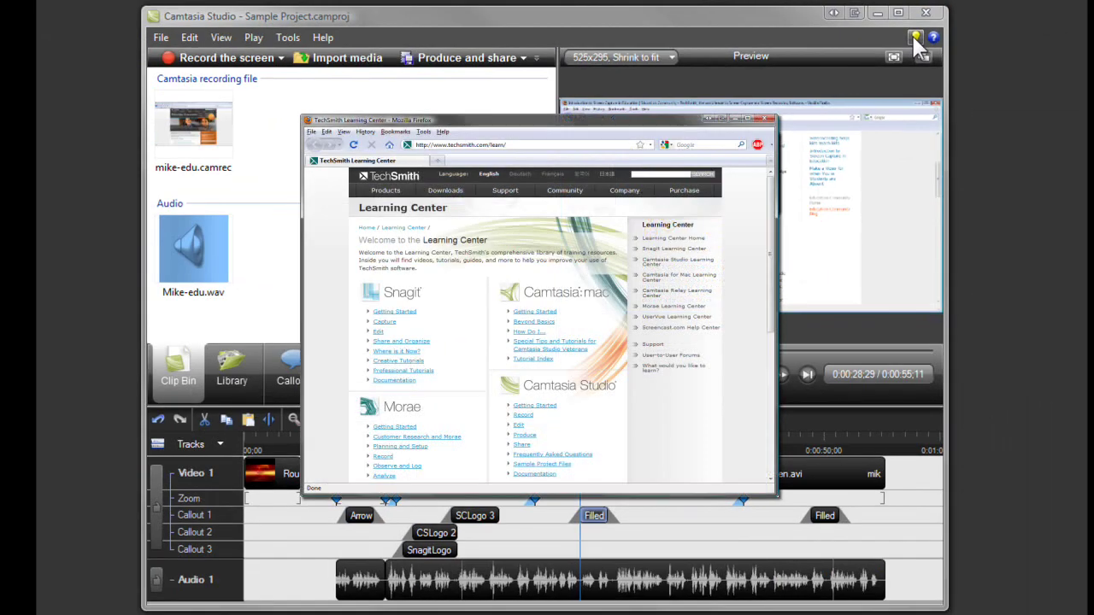